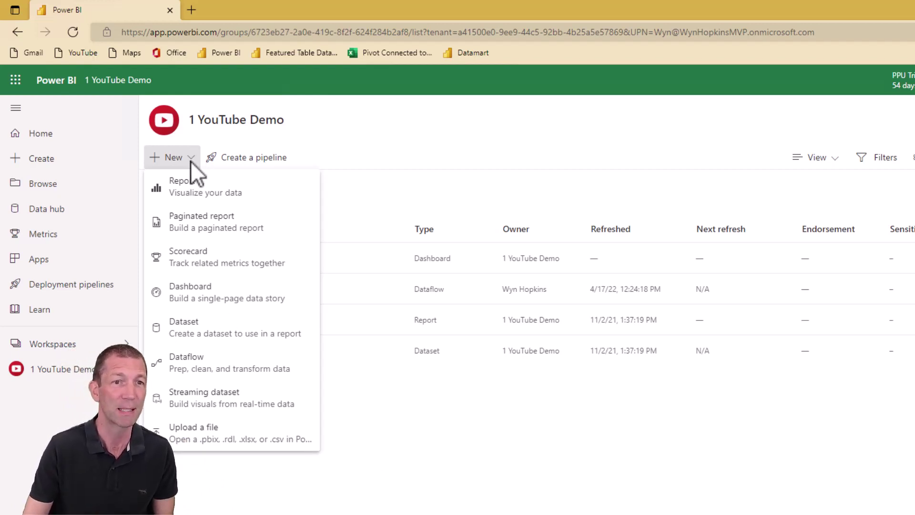
Step: Create a new dataflow and choose Add new tables to reach the data source list
left_click(209, 366)
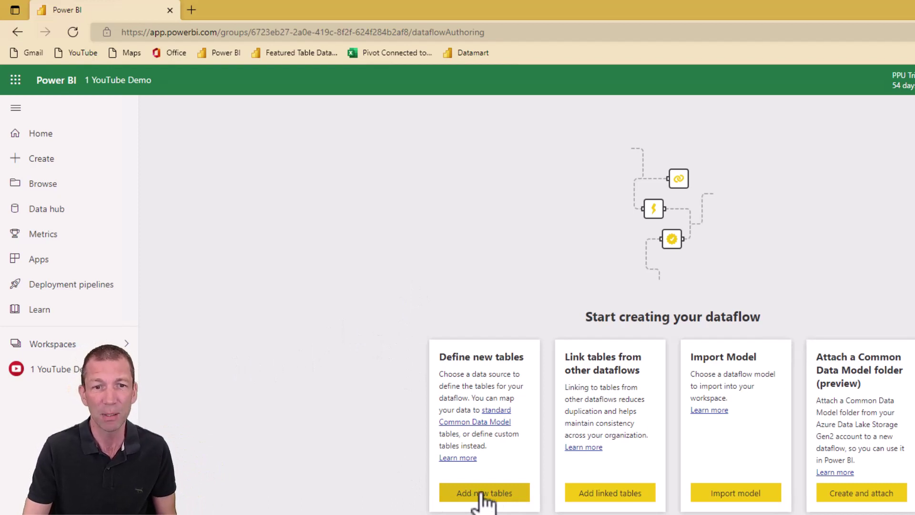
left_click(484, 496)
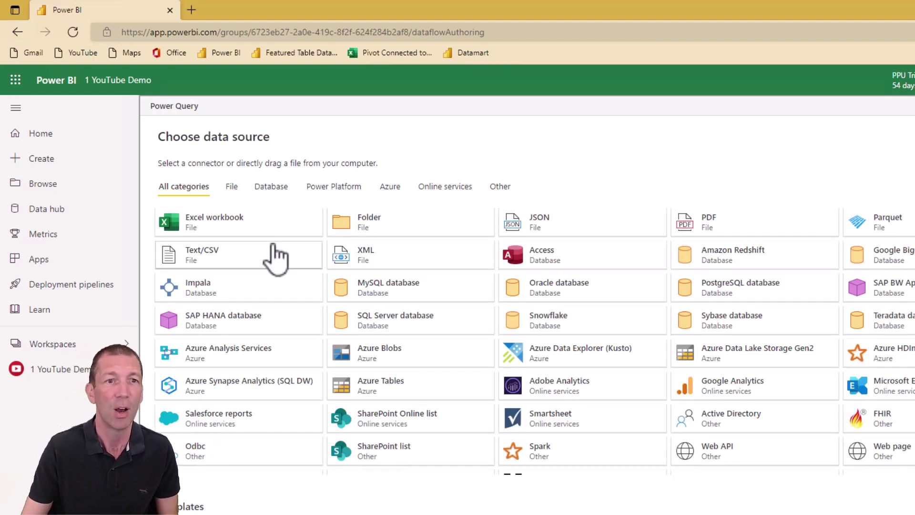
Step: Connect an Excel workbook source to Some Random Data.xlsx in the OneDrive 1 DataflowDemo folder
left_click(234, 220)
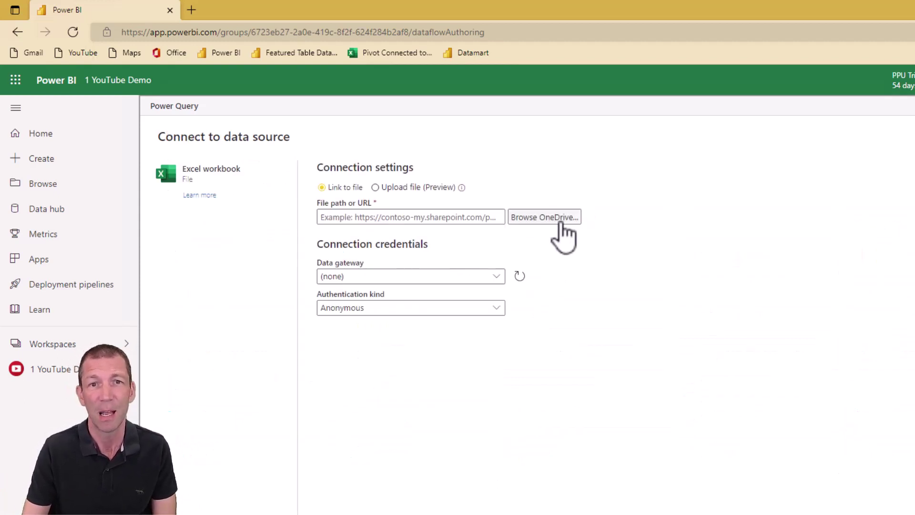
left_click(561, 220)
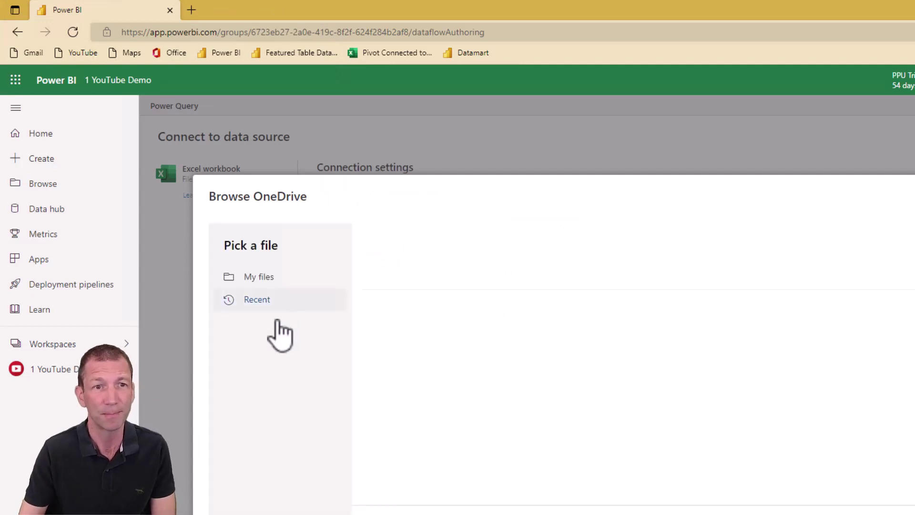
left_click(471, 307)
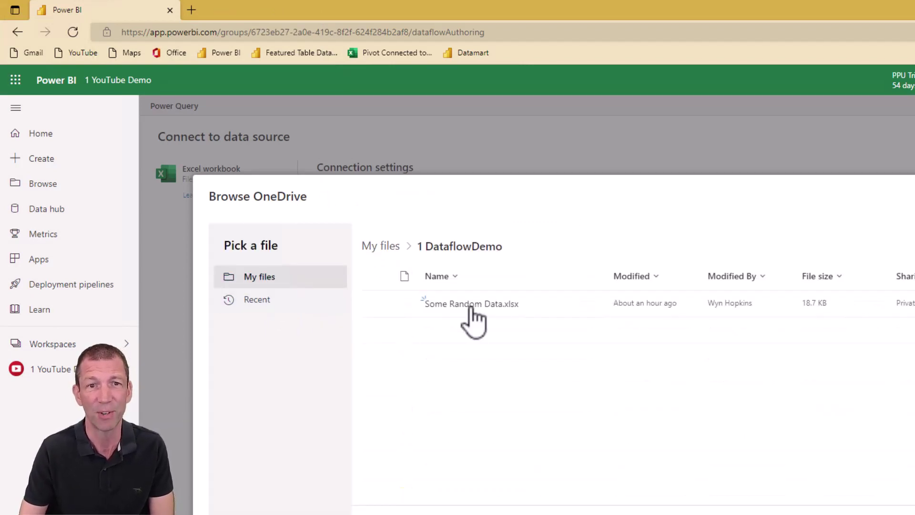
mouse_move(471, 301)
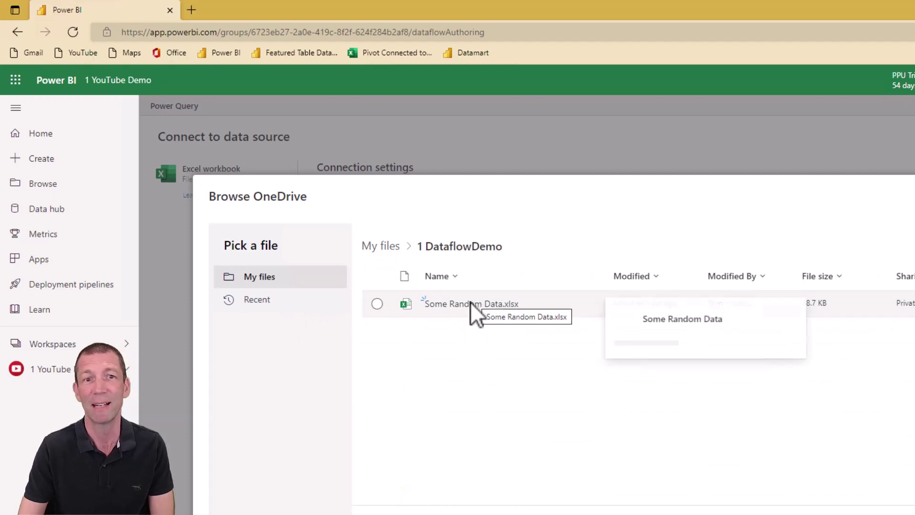
left_click(470, 301)
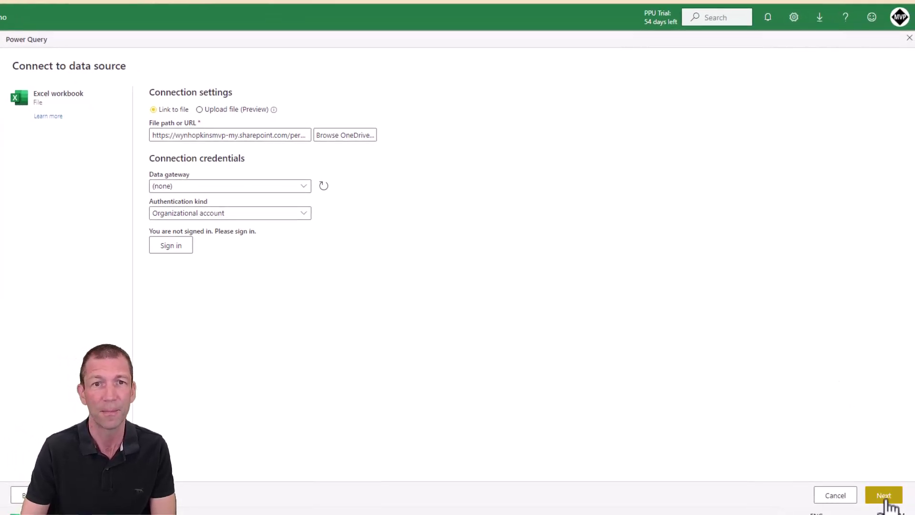
left_click(884, 496)
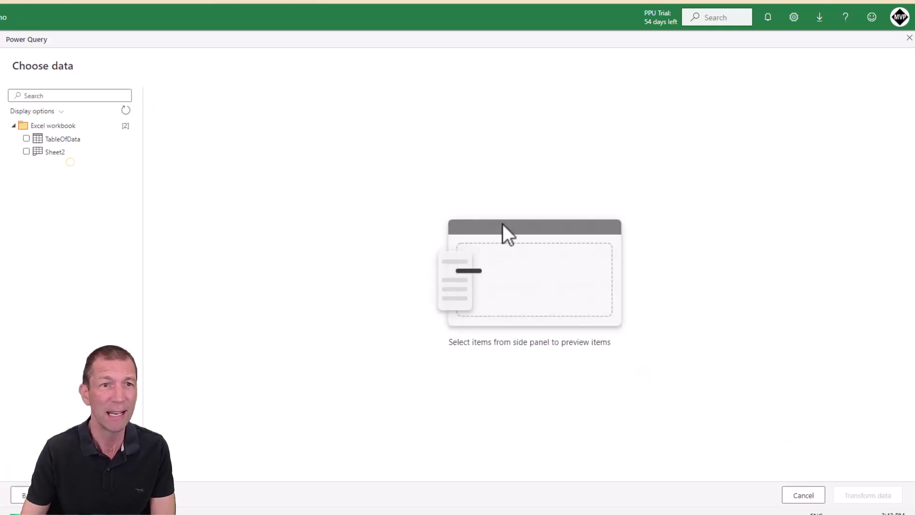
Step: Pick TableOfData instead of Sheet2 and open it for transforming
left_click(50, 152)
left_click(51, 138)
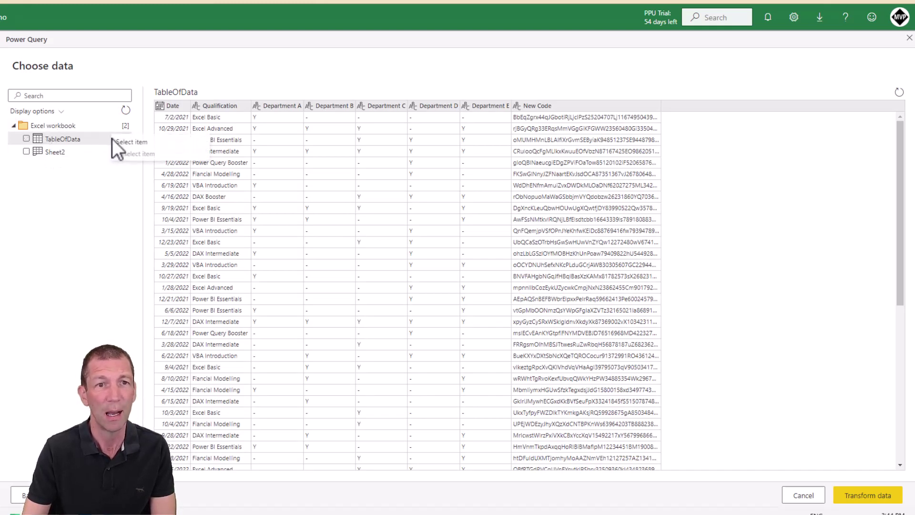
left_click(861, 503)
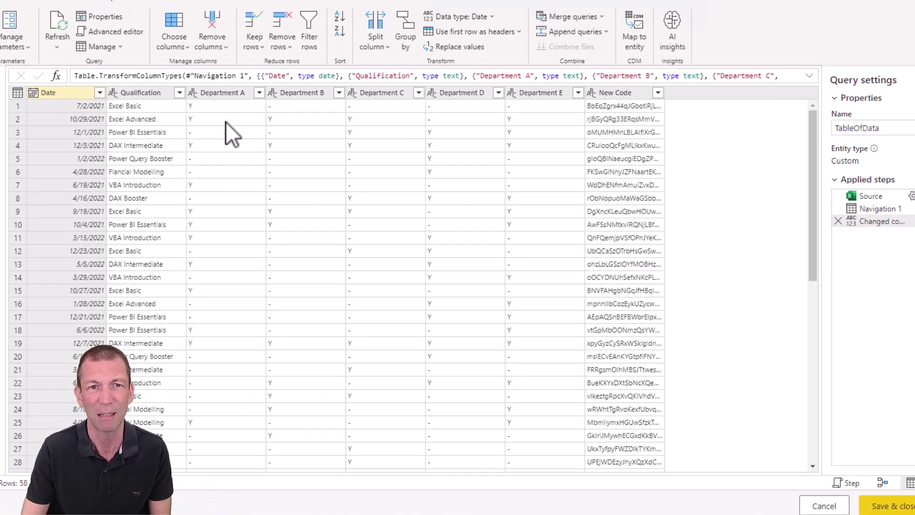
Step: Replace "-" with nothing across the Department A through Department E columns
left_click(231, 94)
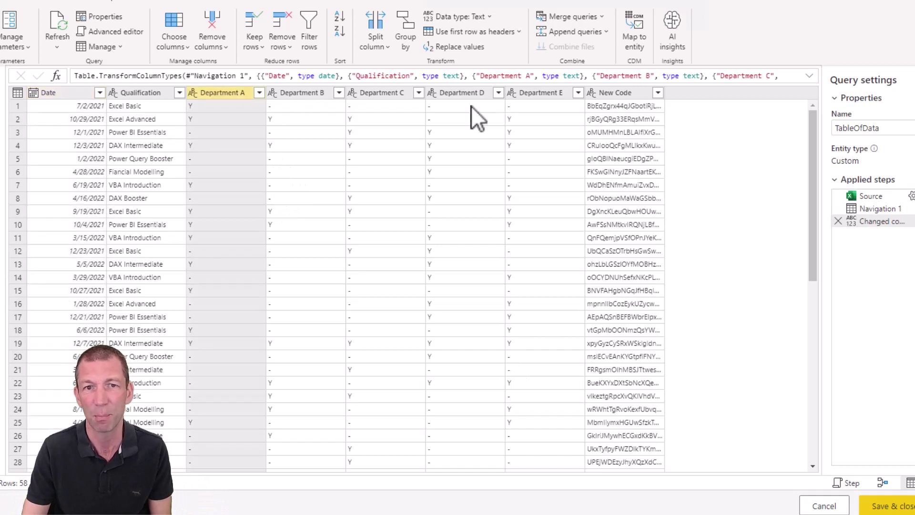
left_click(542, 98, "shift")
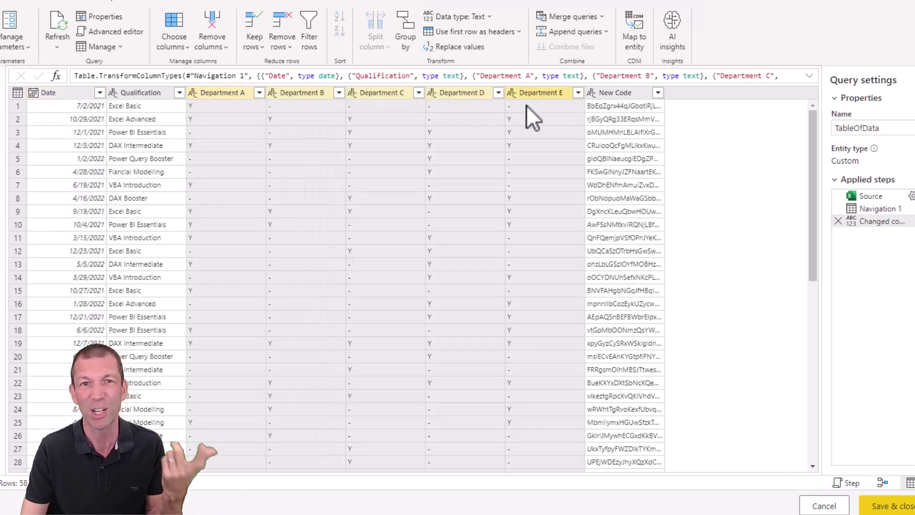
right_click(530, 92)
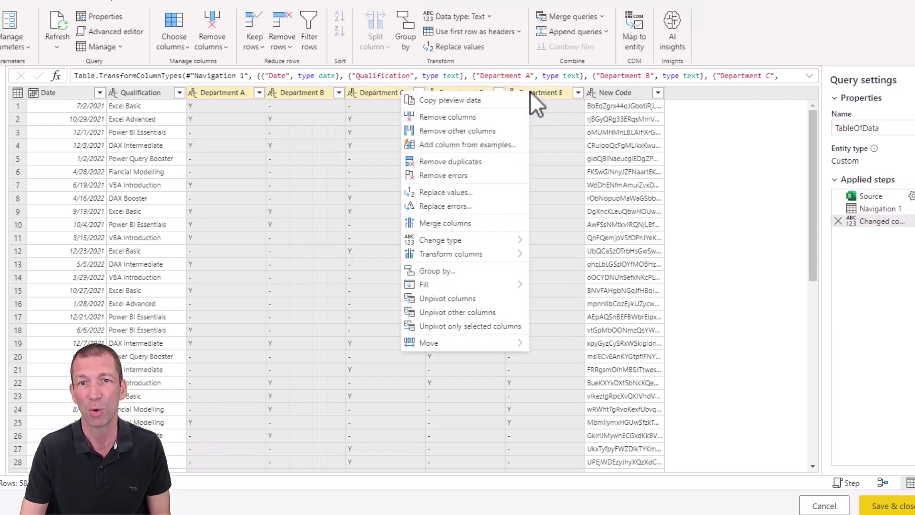
left_click(475, 196)
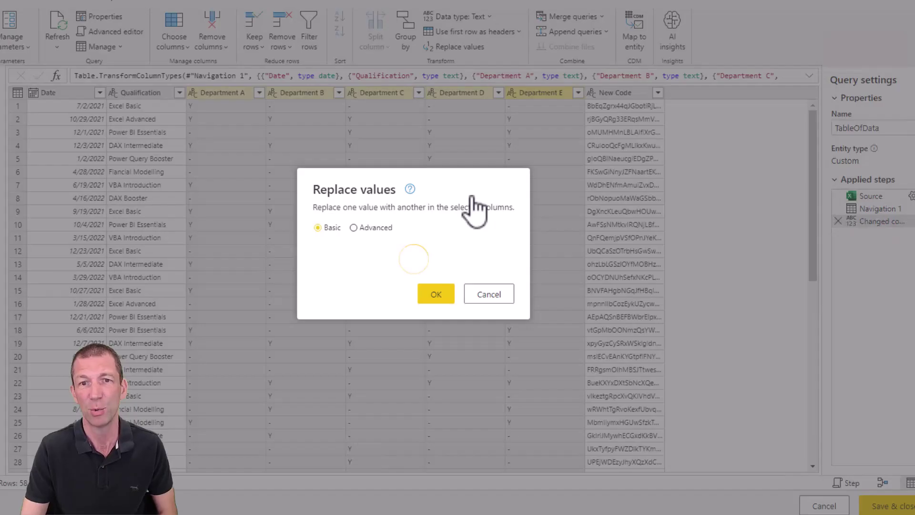
type("-")
left_click(454, 309)
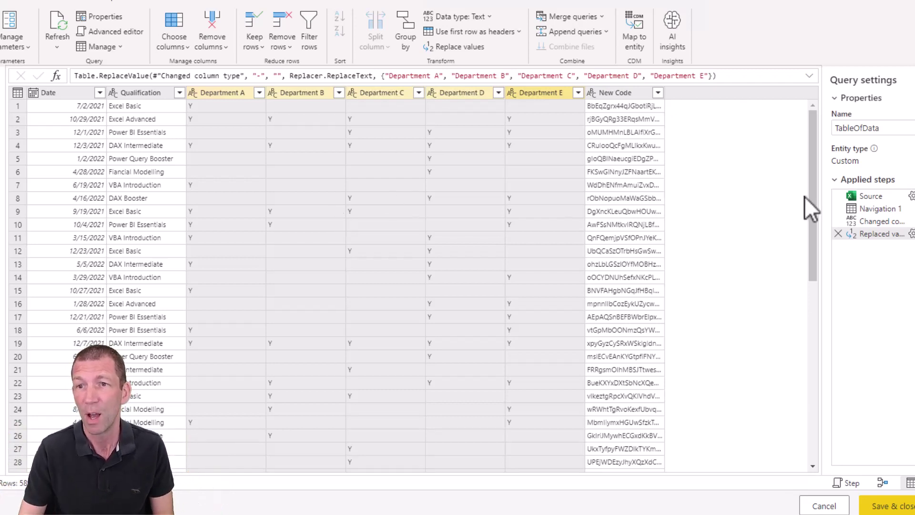
double_click(862, 127)
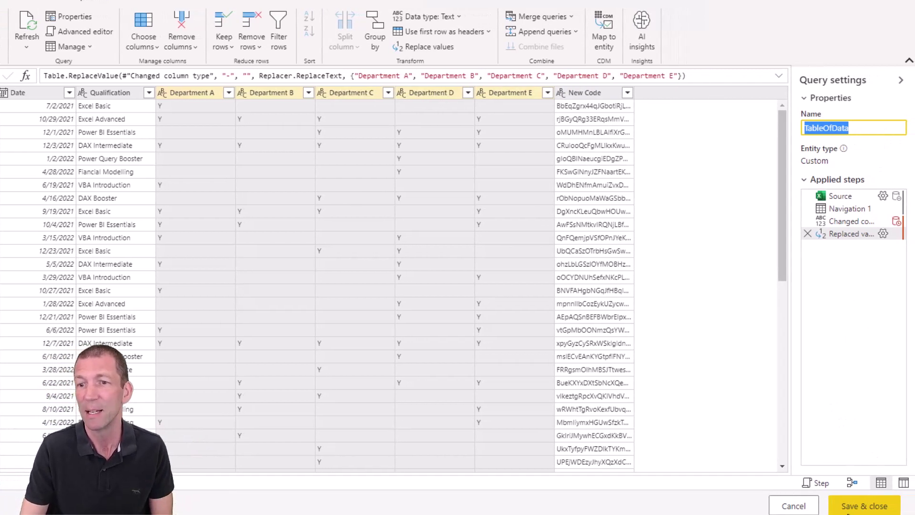
Step: Save and close the dataflow under the name DemoExcelDF, then refresh it now
left_click(858, 509)
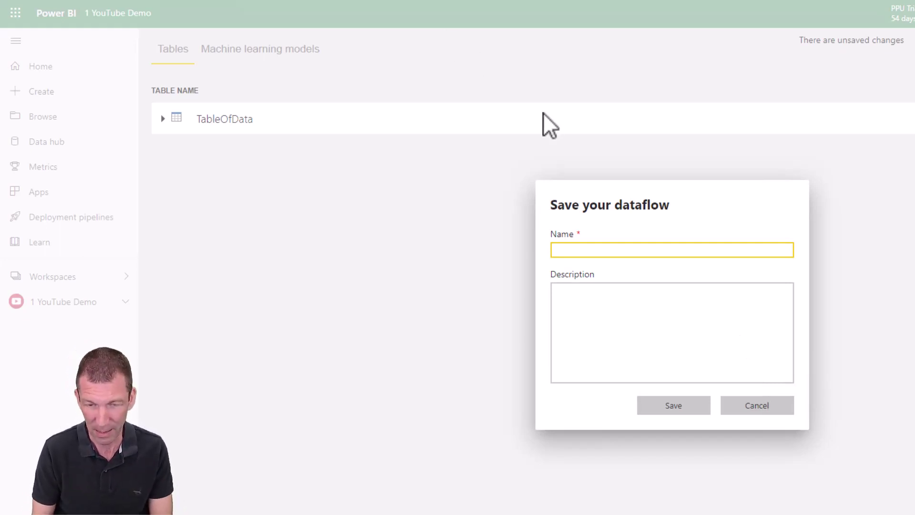
type("DemoEx")
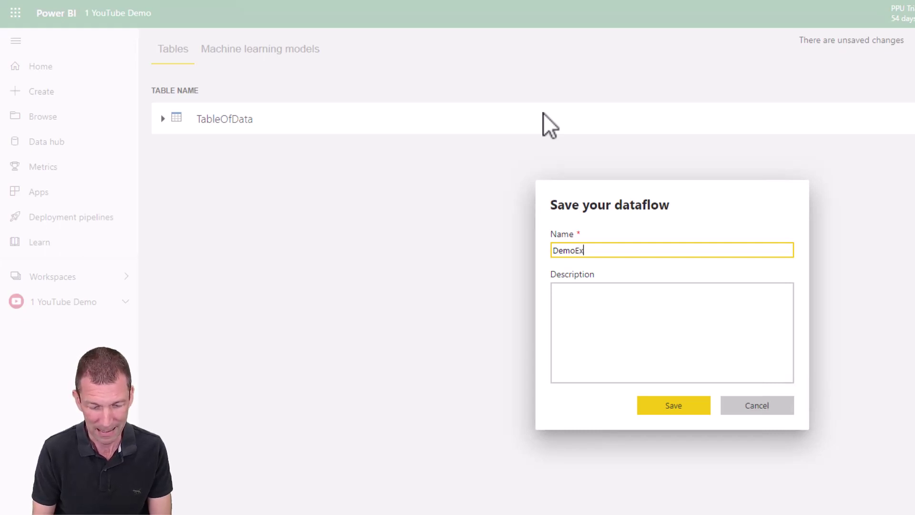
type("celDF")
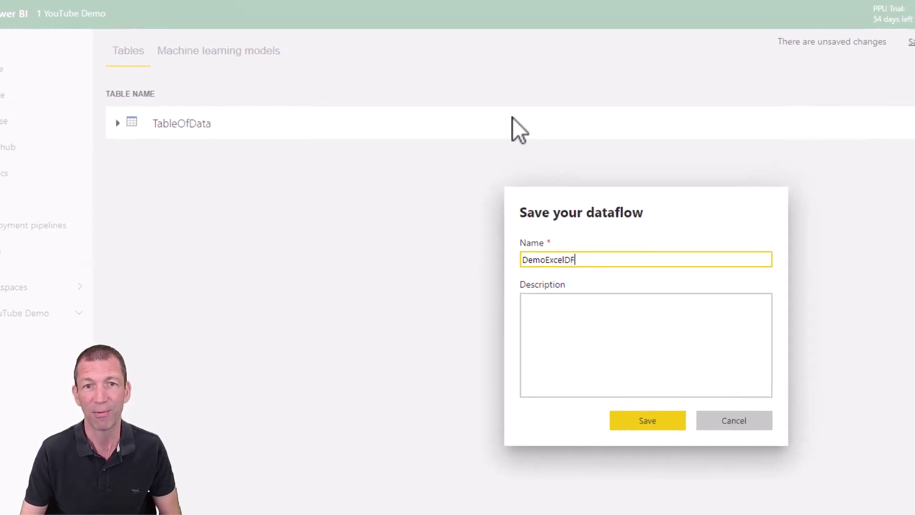
left_click(679, 407)
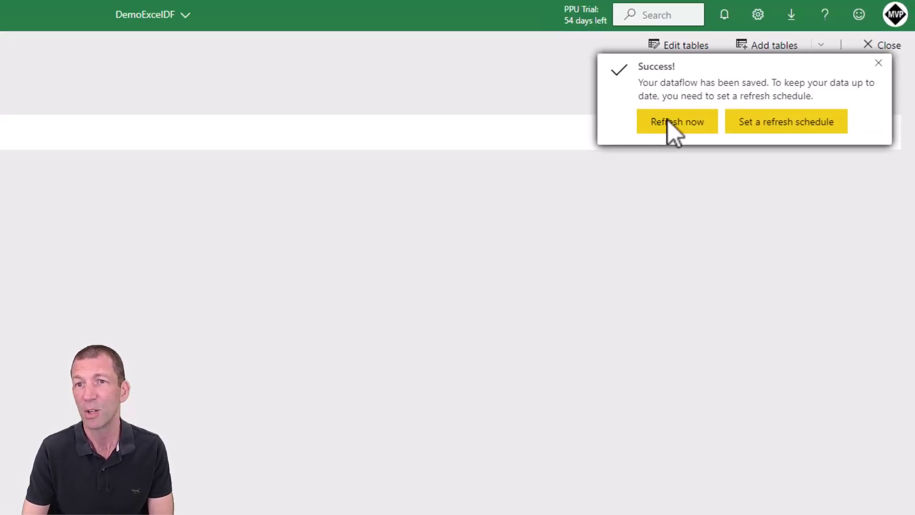
left_click(672, 122)
left_click(686, 128)
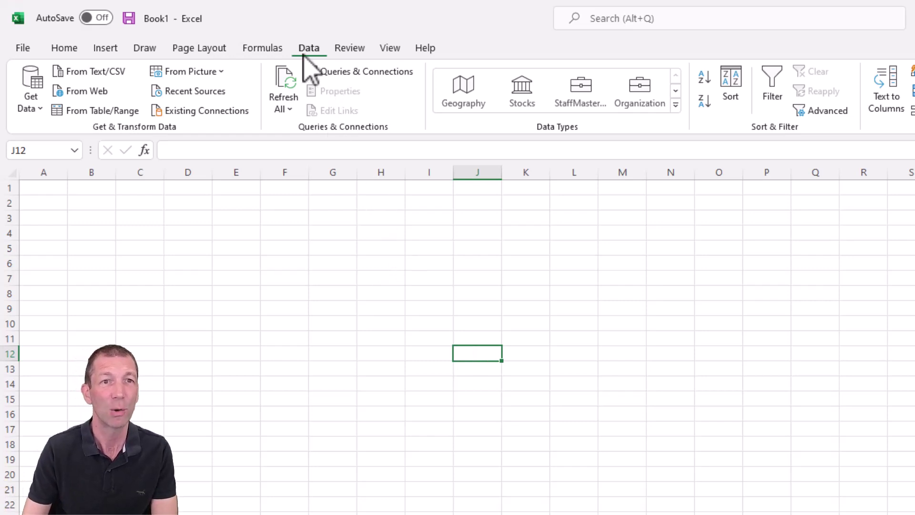
Step: Choose Get Data > From Power Platform > From Dataflows on Excel's Data tab
left_click(38, 109)
mouse_move(151, 243)
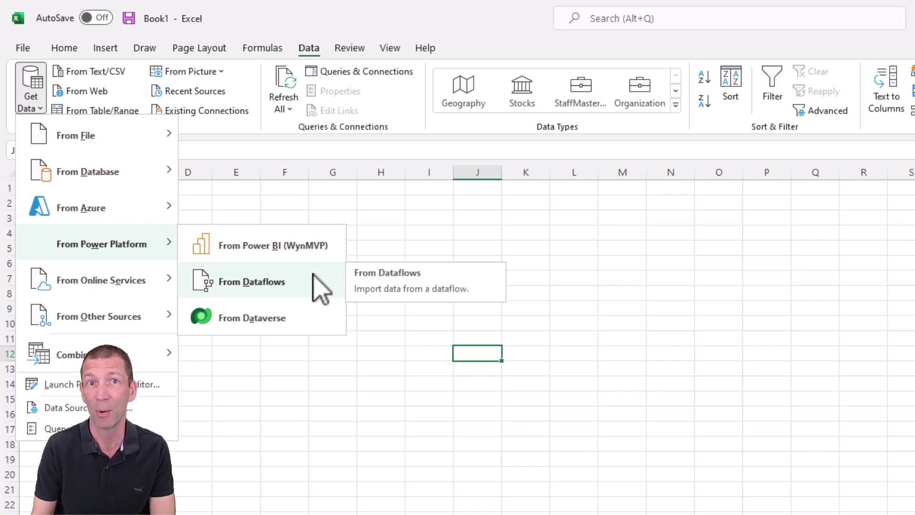
left_click(270, 285)
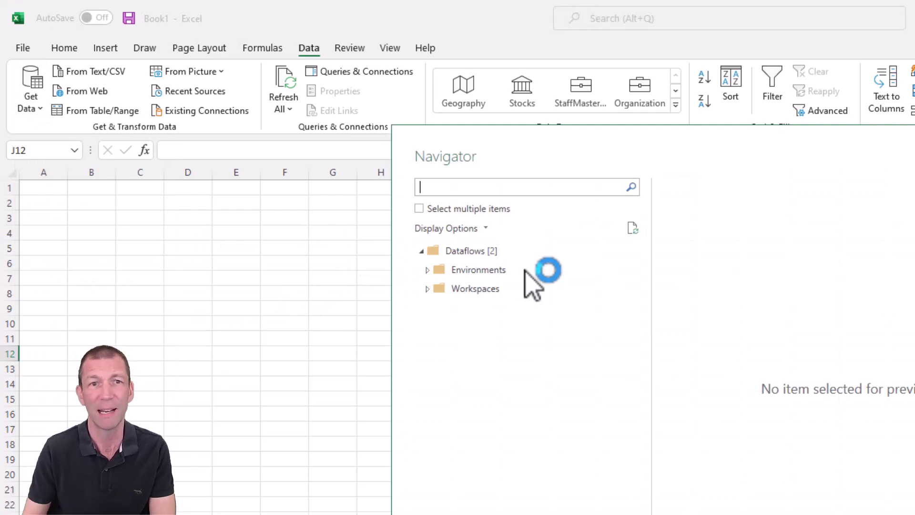
Step: Expand the 1 YouTube Demo workspace and DemoExcelDF, then open TableOfData via Transform Data
left_click(438, 291)
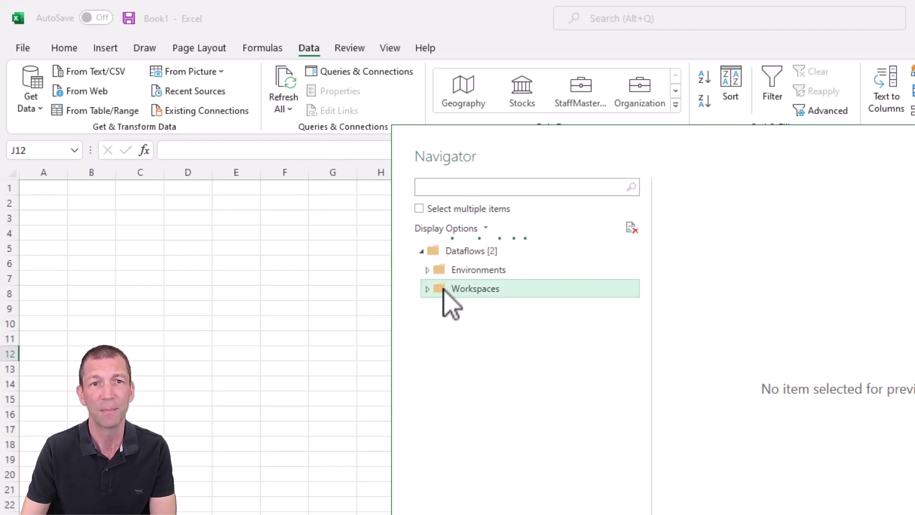
left_click(469, 347)
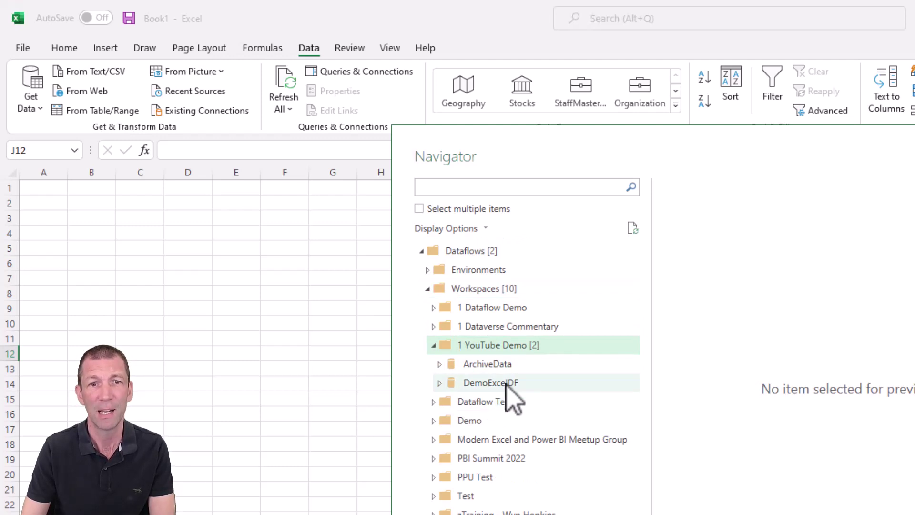
left_click(491, 384)
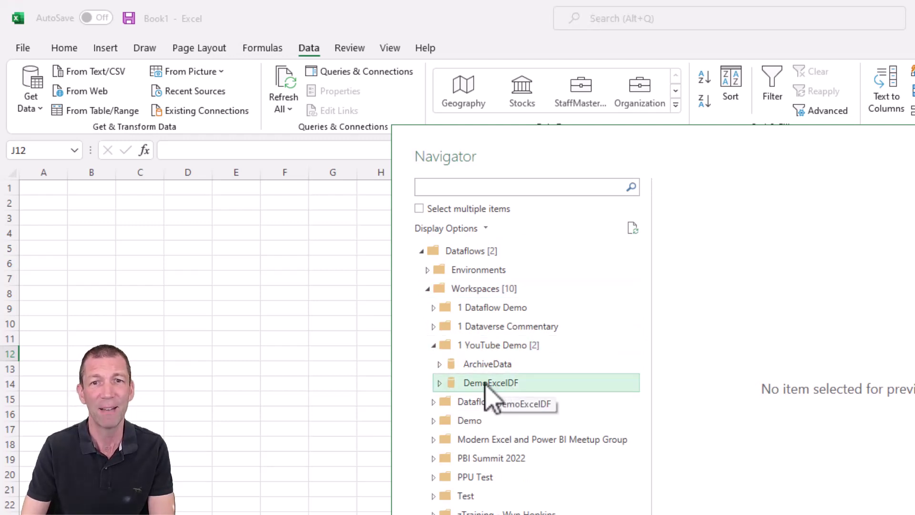
left_click(439, 384)
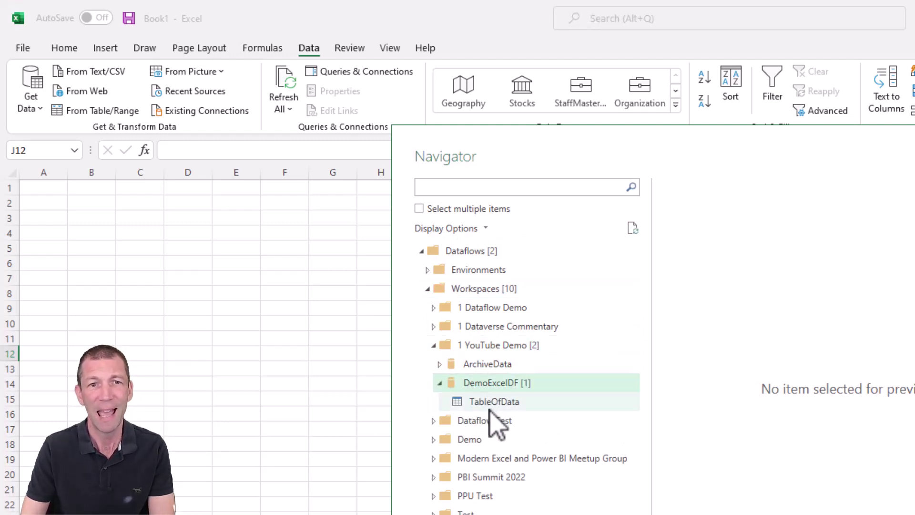
left_click(504, 403)
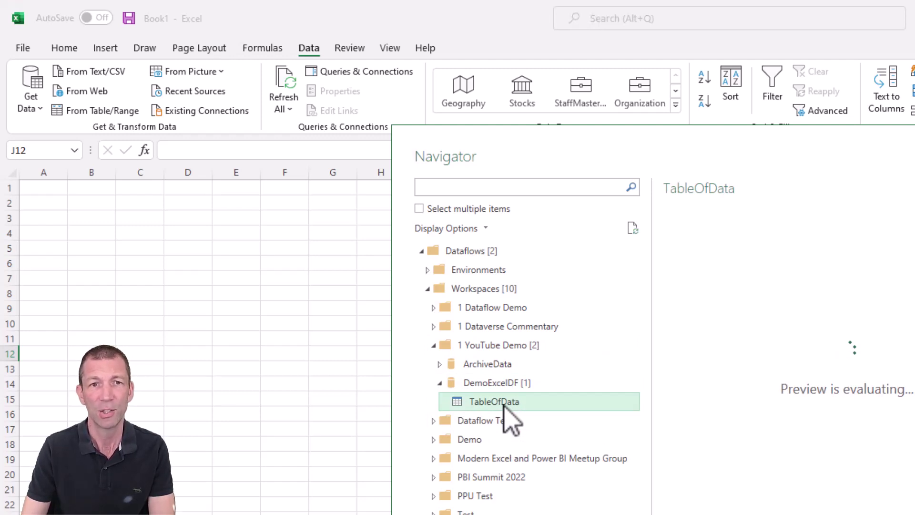
right_click(504, 404)
left_click(536, 413)
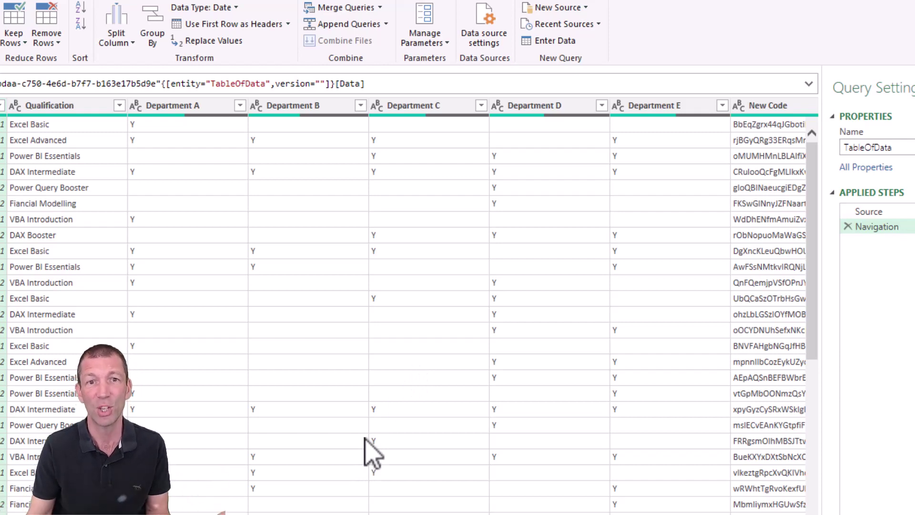
Step: Select the Department A column and maximize the Power Query Editor window
left_click(177, 106)
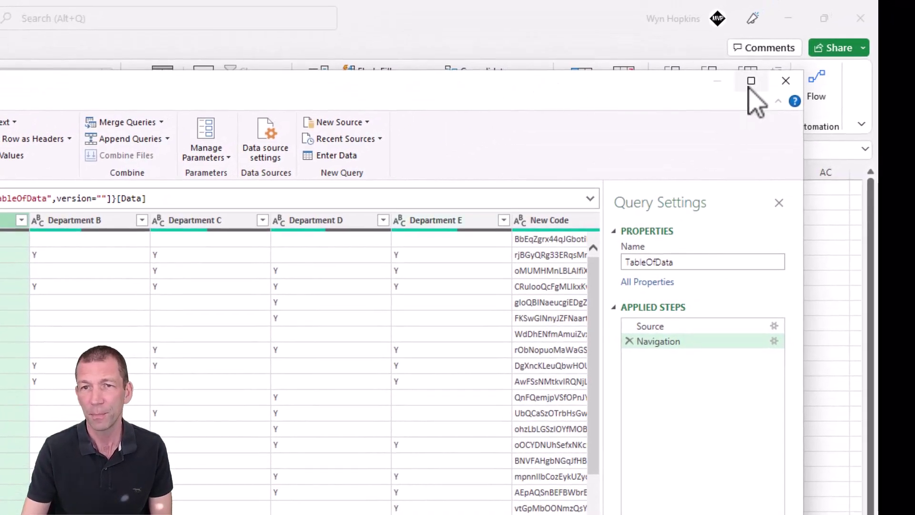
left_click(750, 78)
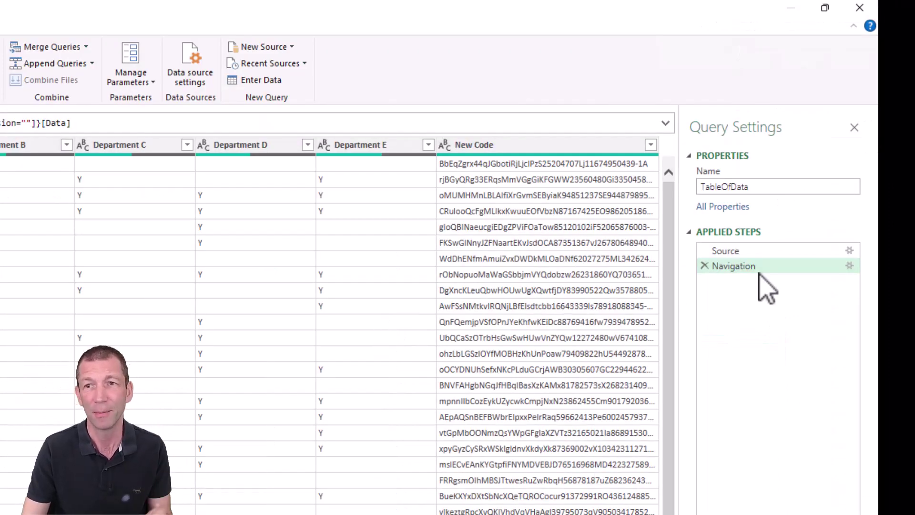
Step: Select the Source step and highlight its PowerPlatform.Dataflows(null) formula in the formula bar
left_click(759, 253)
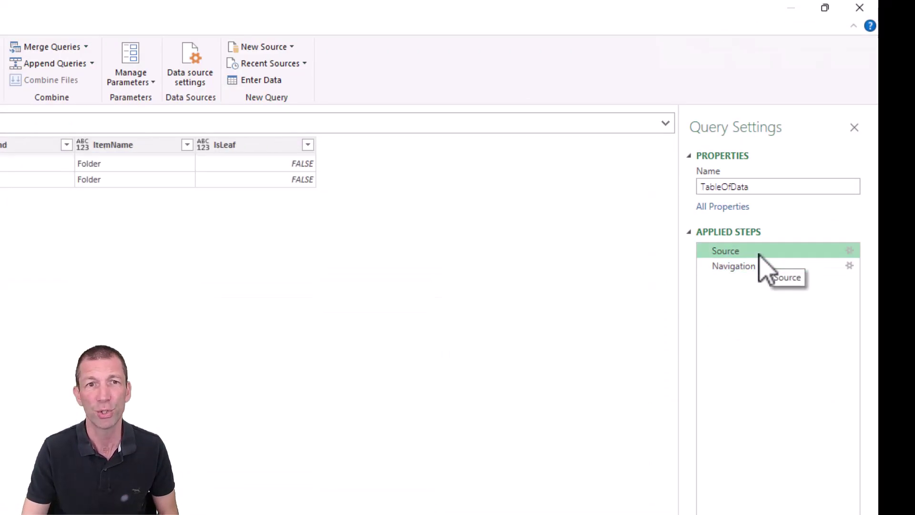
left_click(351, 126)
key("ctrl+a")
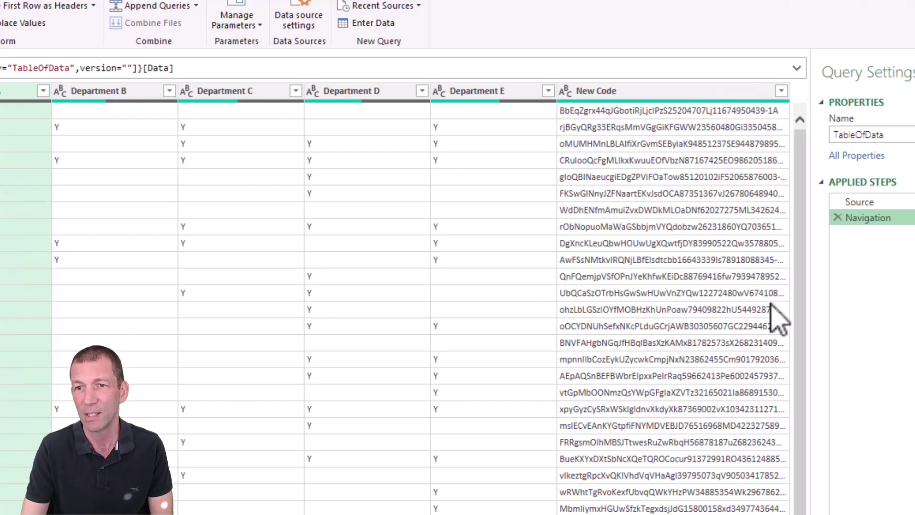
Step: Move the New Code column to the beginning, ahead of Date, and widen it to show full codes
mouse_move(787, 94)
left_mouse_down()
mouse_move(808, 95)
mouse_move(791, 95)
left_mouse_up()
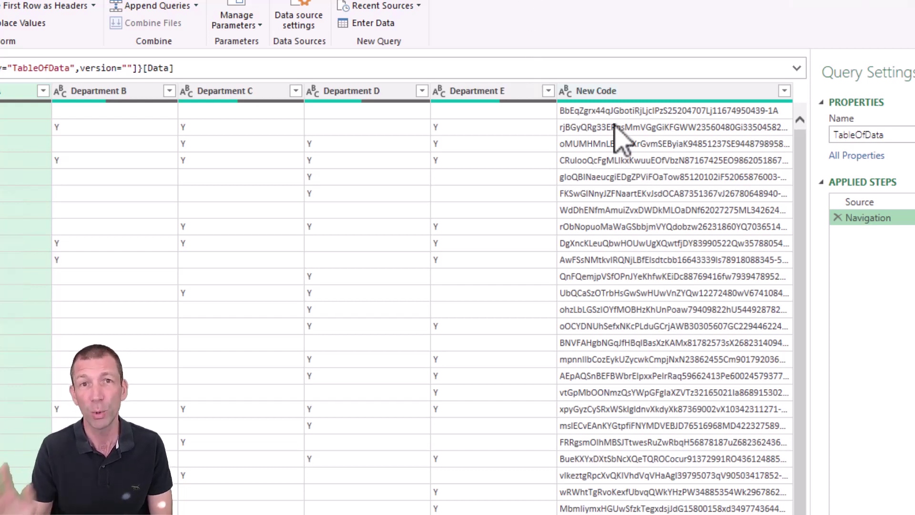
left_click(638, 96)
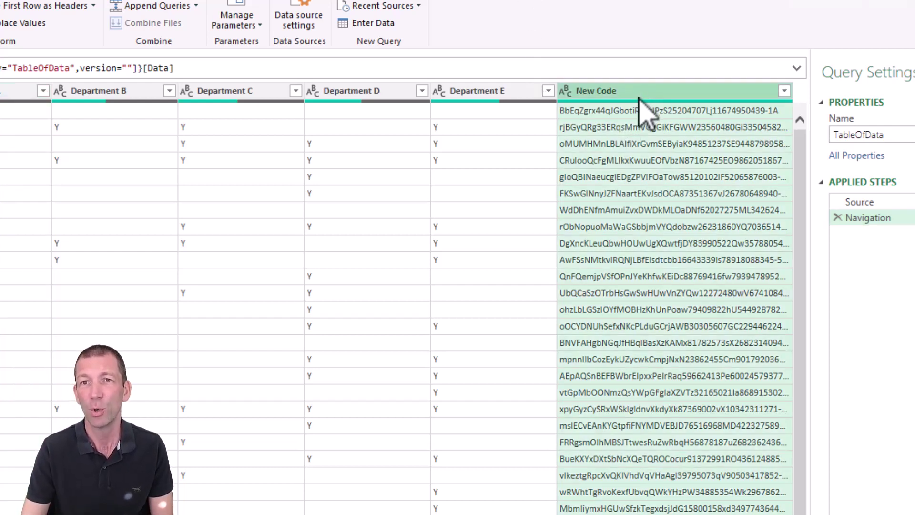
right_click(638, 97)
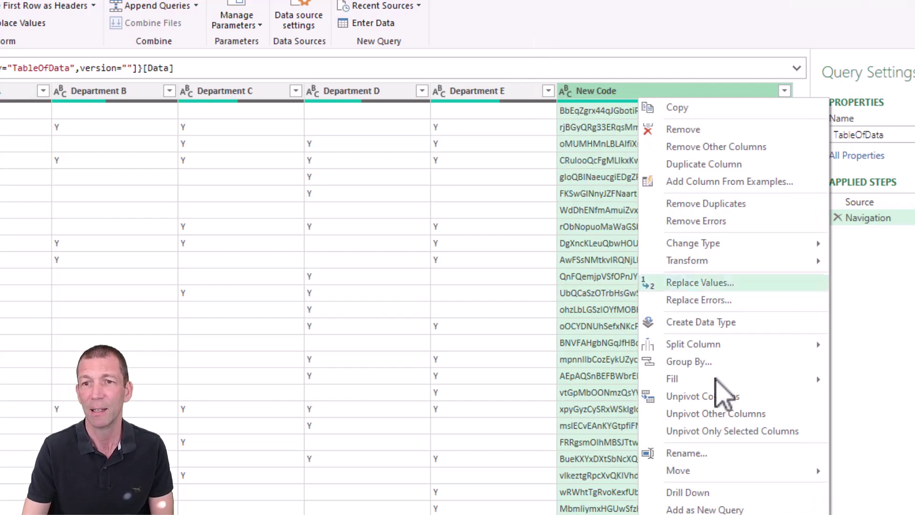
mouse_move(798, 470)
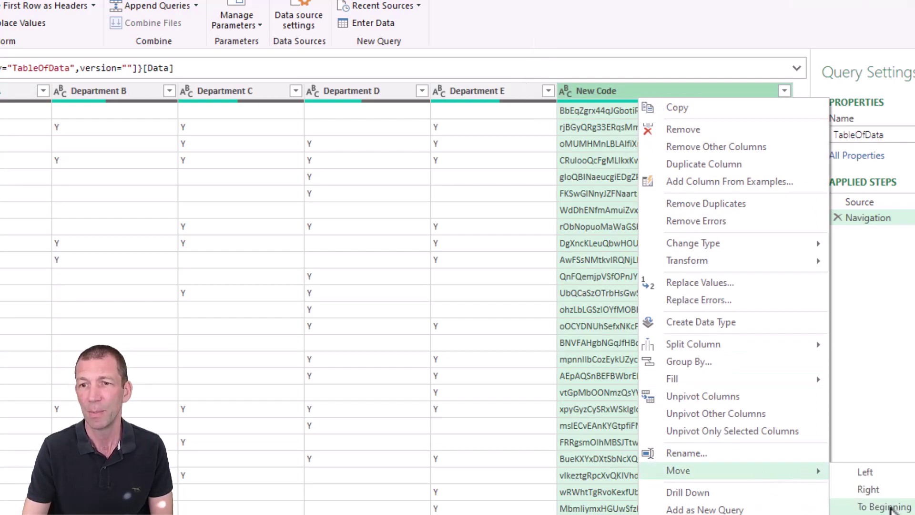
left_click(882, 506)
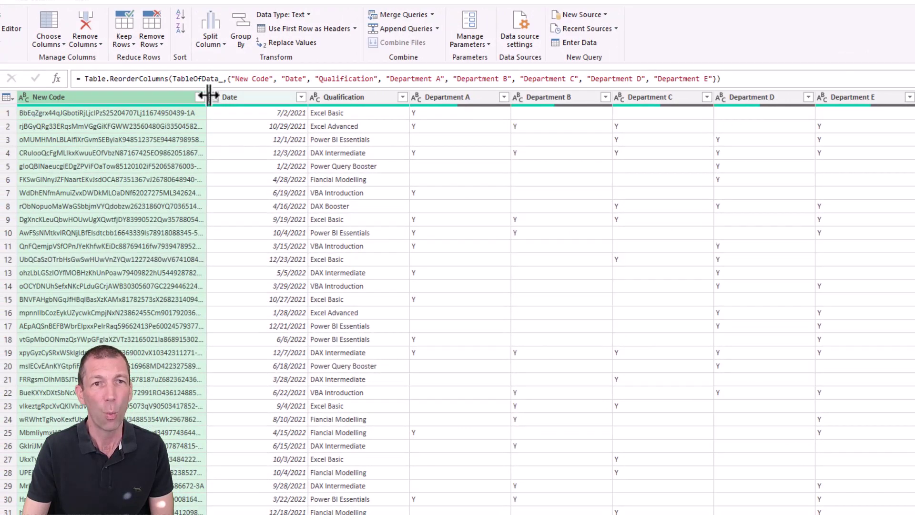
left_click_drag(209, 97, 490, 117)
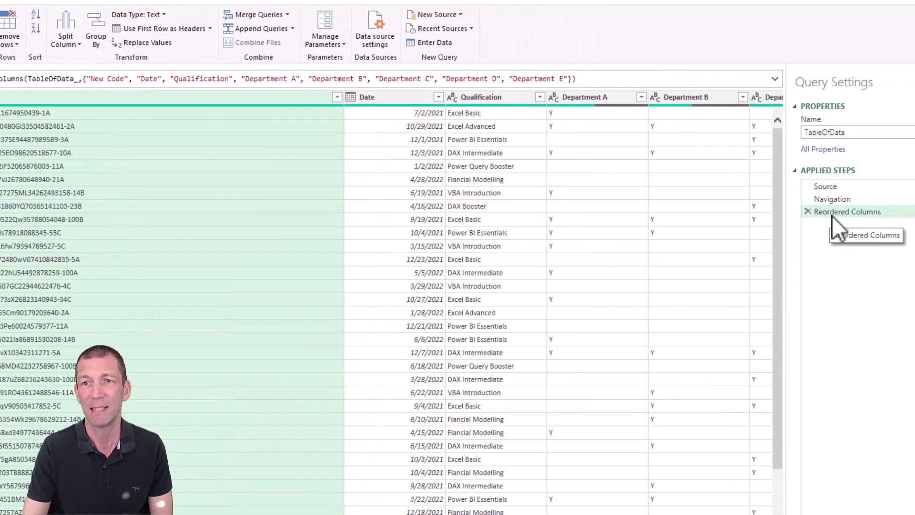
Step: Remove the Reordered Columns step and widen the New Code column to show the full codes
left_click(807, 211)
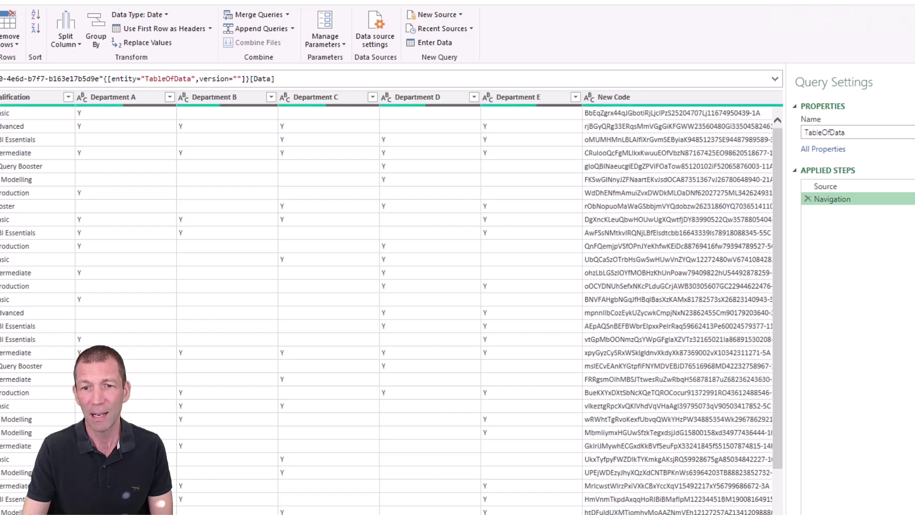
scroll(386, 305, "right", 10)
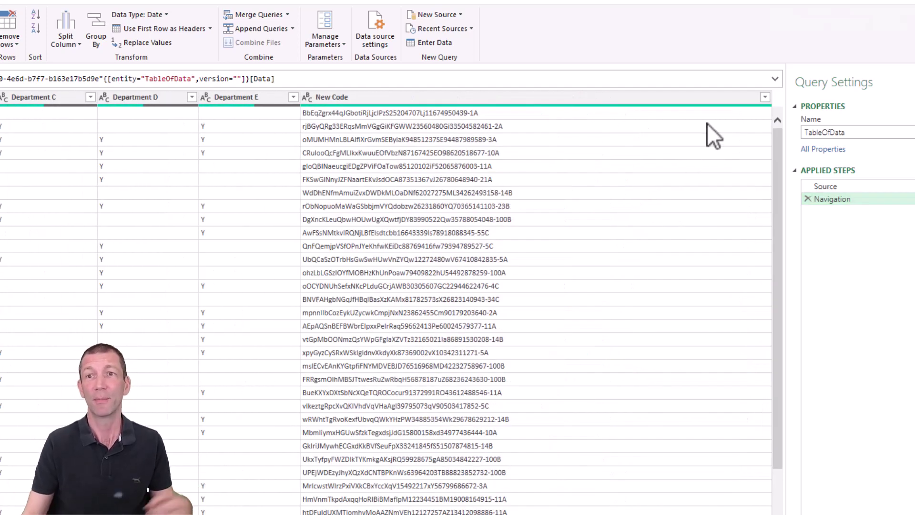
left_click_drag(772, 99, 541, 98)
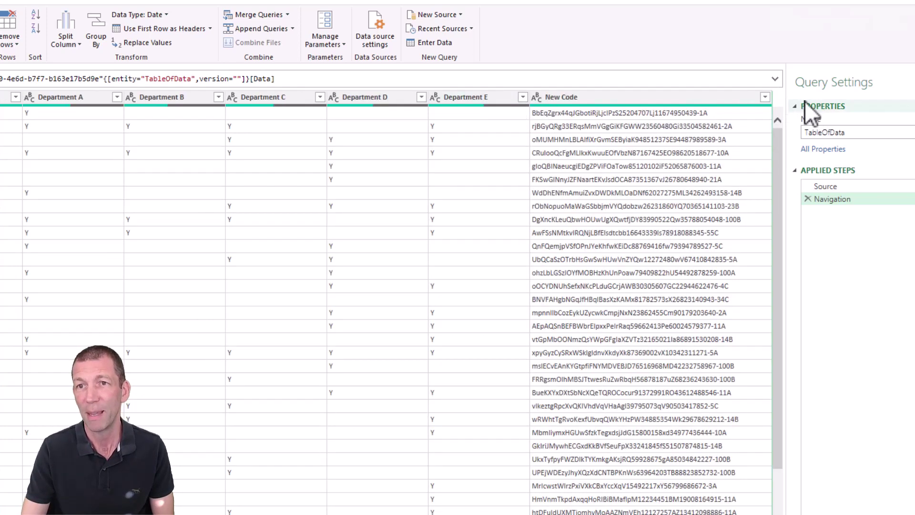
left_click(670, 221)
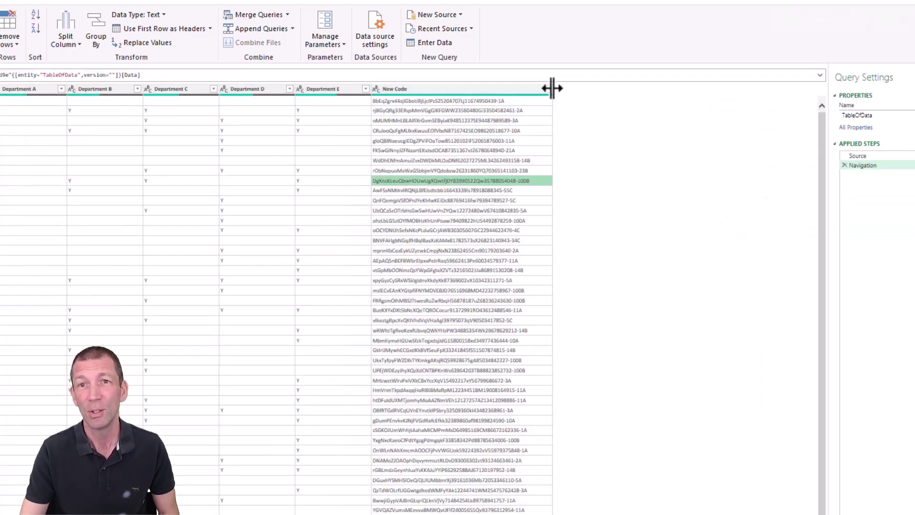
left_click_drag(552, 89, 735, 99)
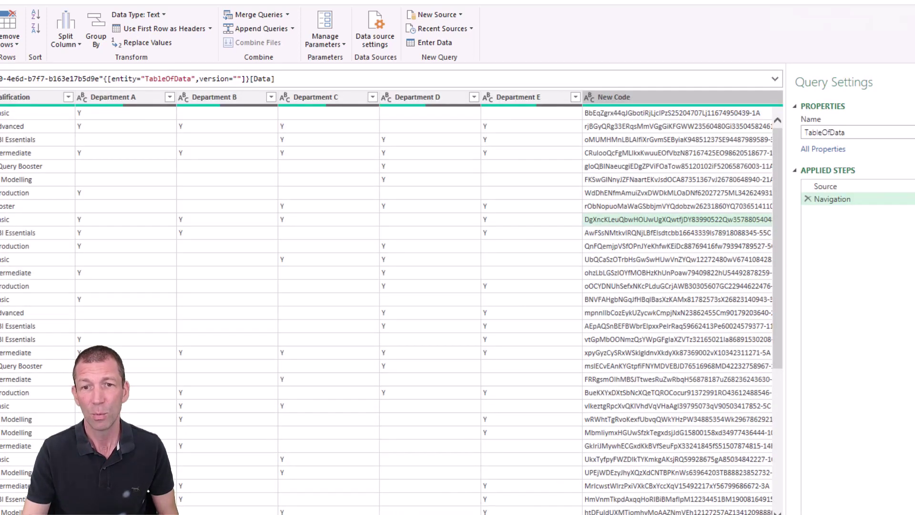
scroll(475, 497, "right", 5)
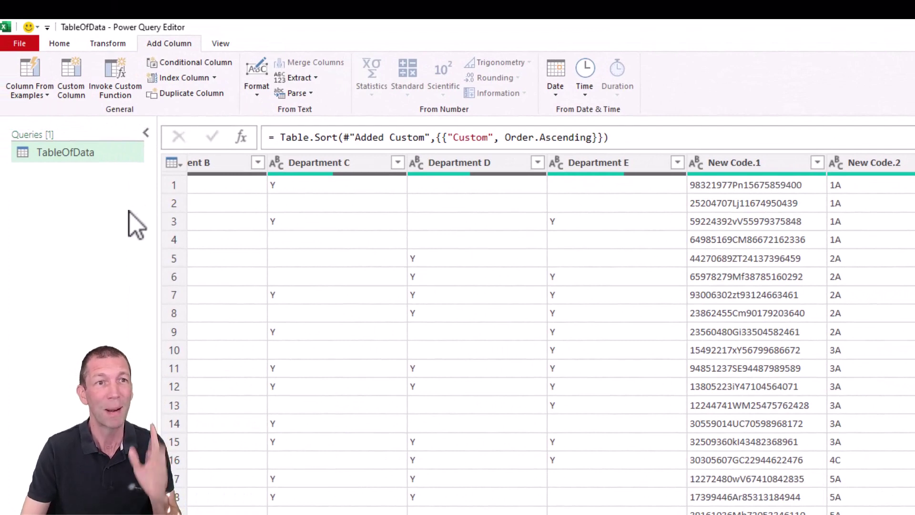
Step: Add the Other Sources list from Home > New Source to the Quick Access Toolbar
left_click(59, 44)
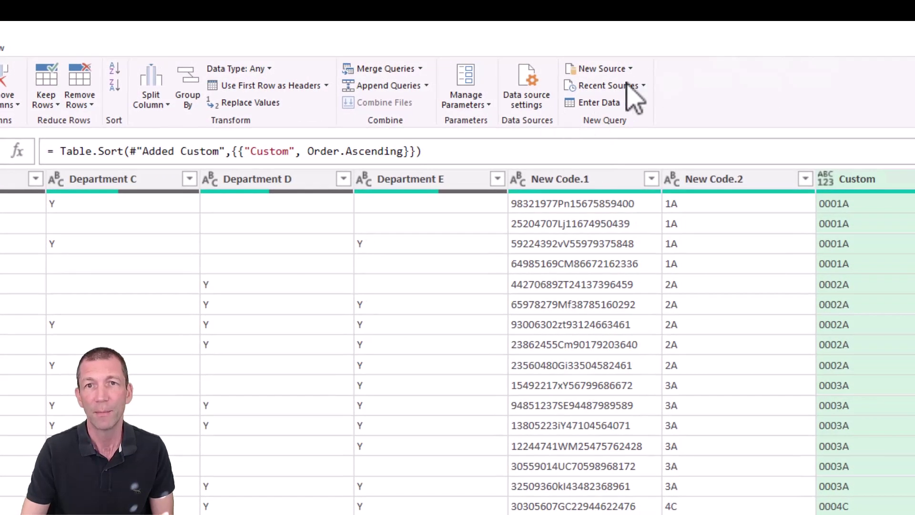
left_click(630, 69)
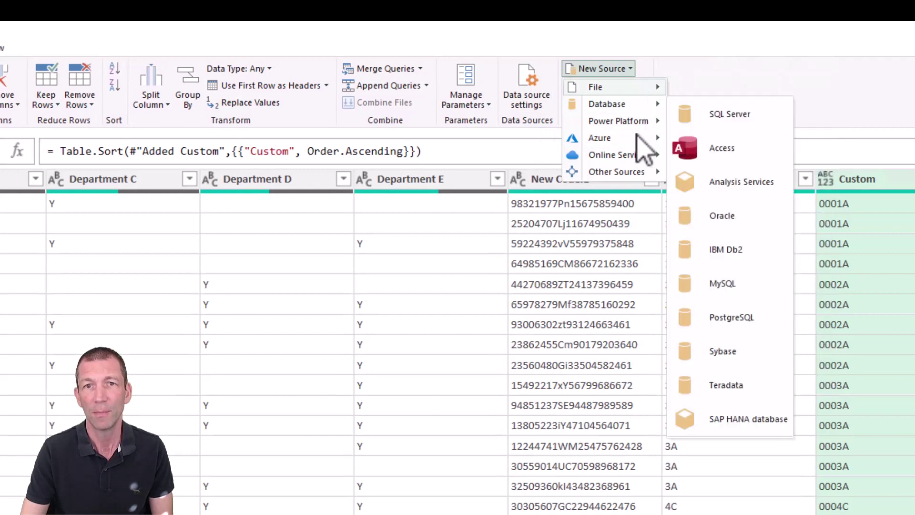
mouse_move(630, 171)
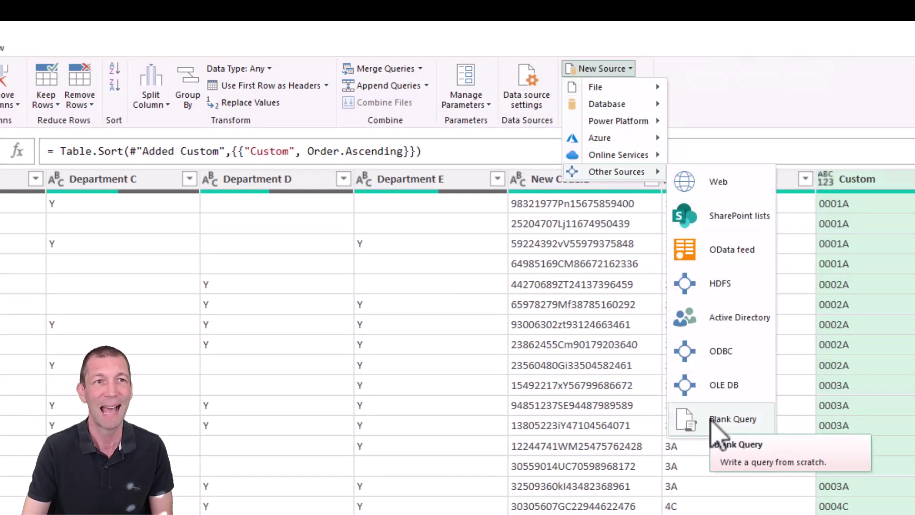
right_click(629, 175)
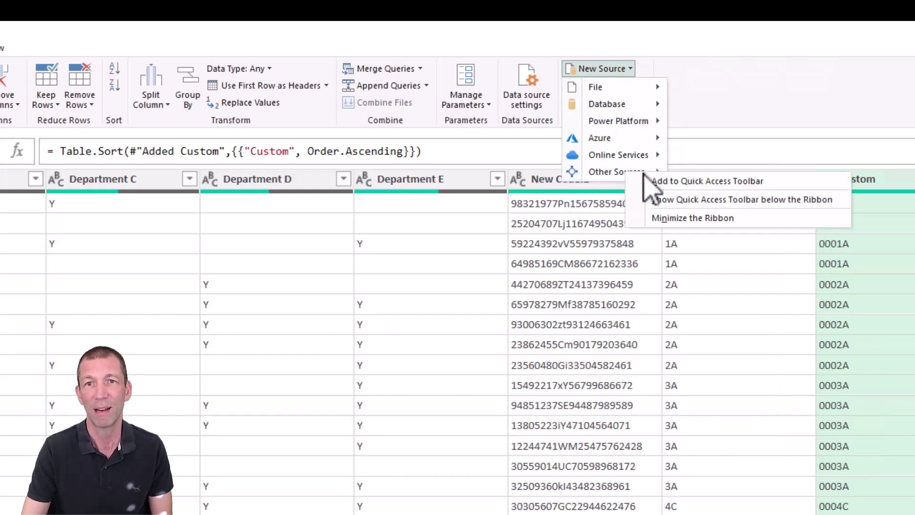
left_click(690, 198)
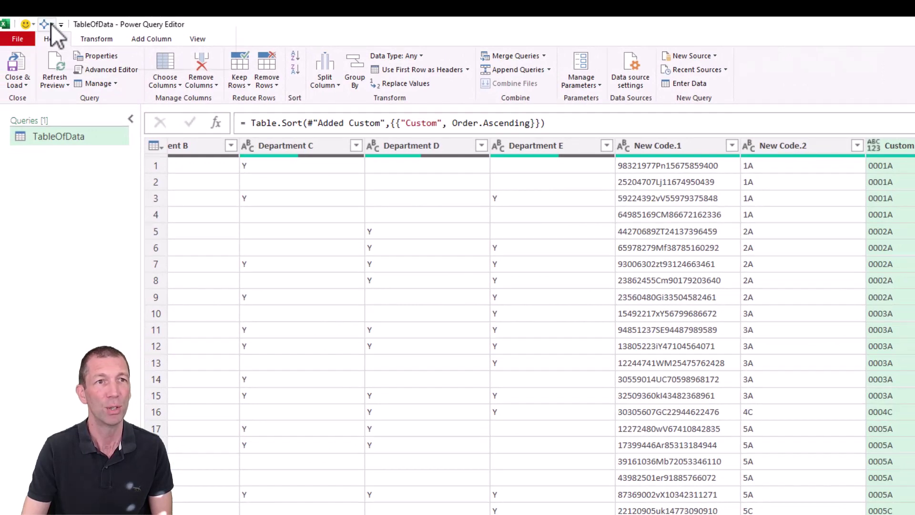
Step: Show the Quick Access Toolbar below the ribbon and open the pinned Other Sources list
right_click(51, 23)
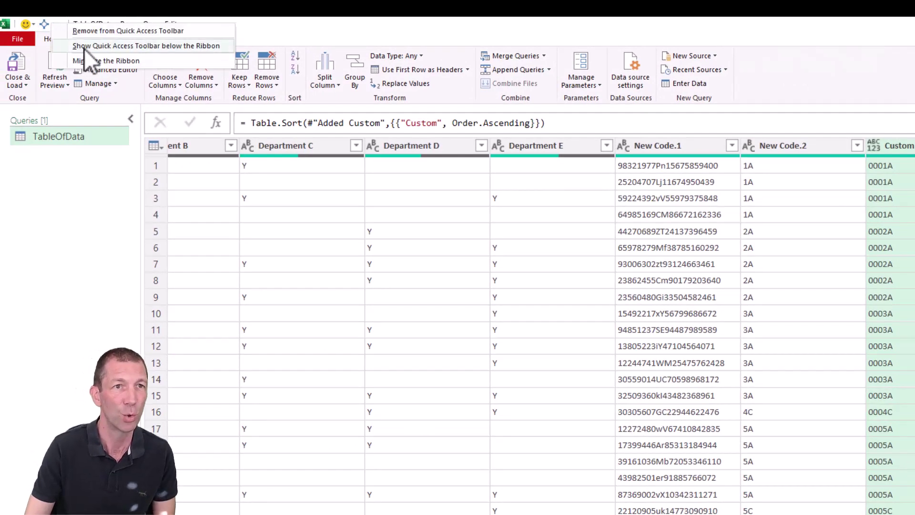
left_click(84, 47)
left_click(31, 112)
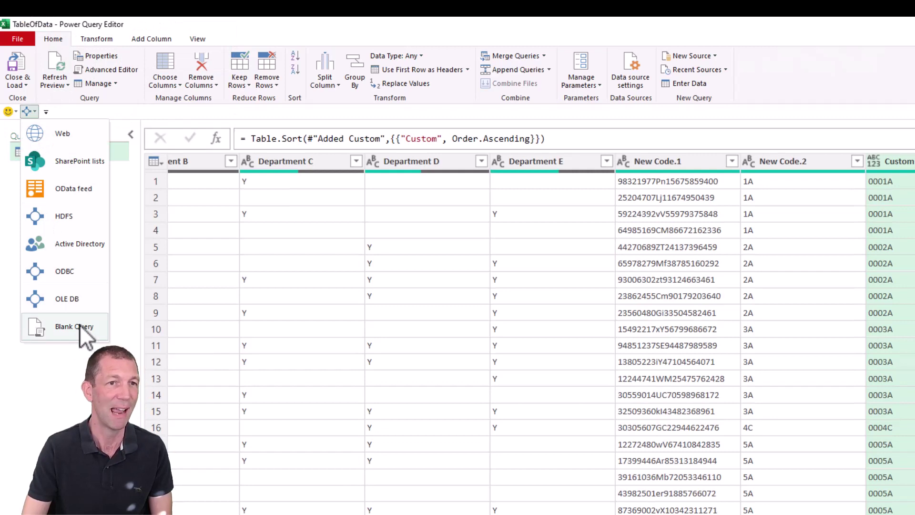
Step: Create a blank query and enter =DateTime.LocalNow in its formula using IntelliSense
left_click(65, 332)
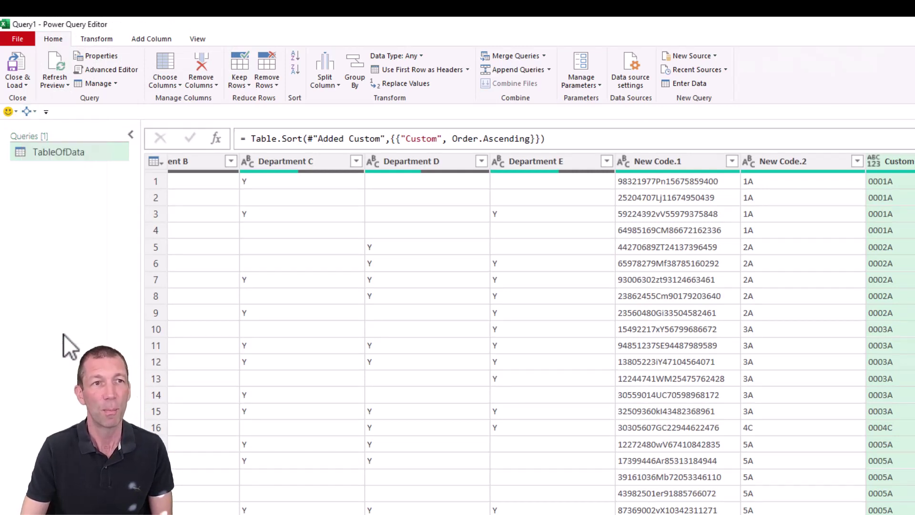
left_click(322, 139)
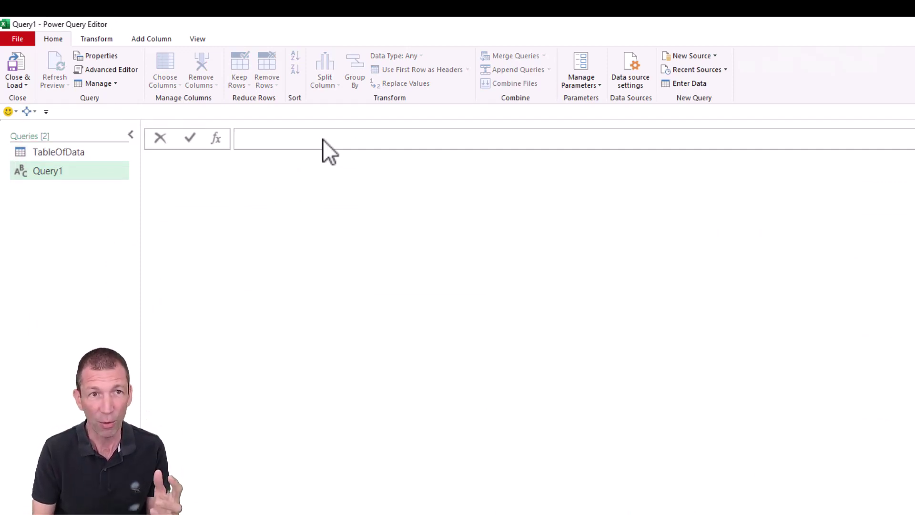
type("=")
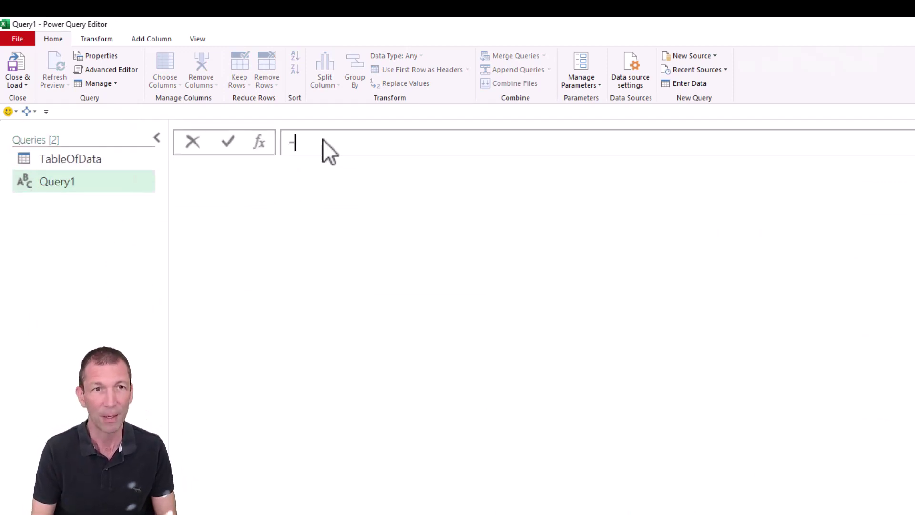
key("ctrl+plus")
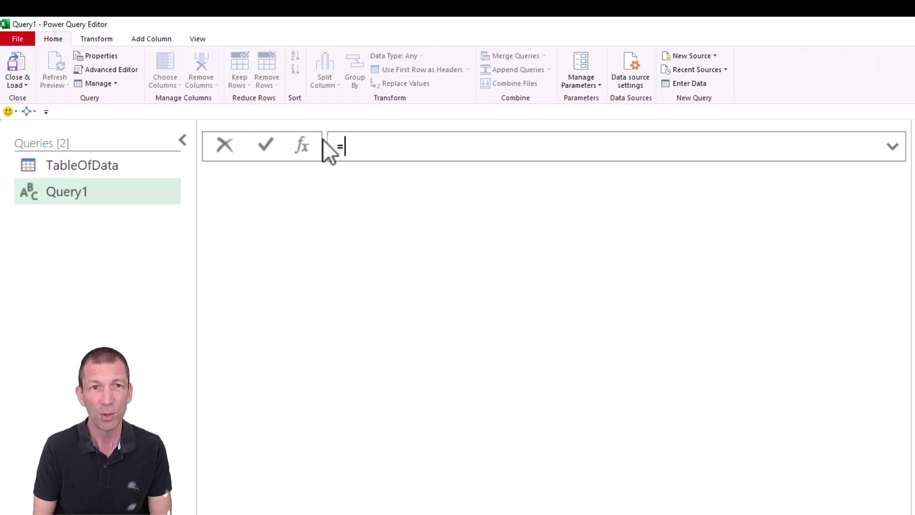
type("date")
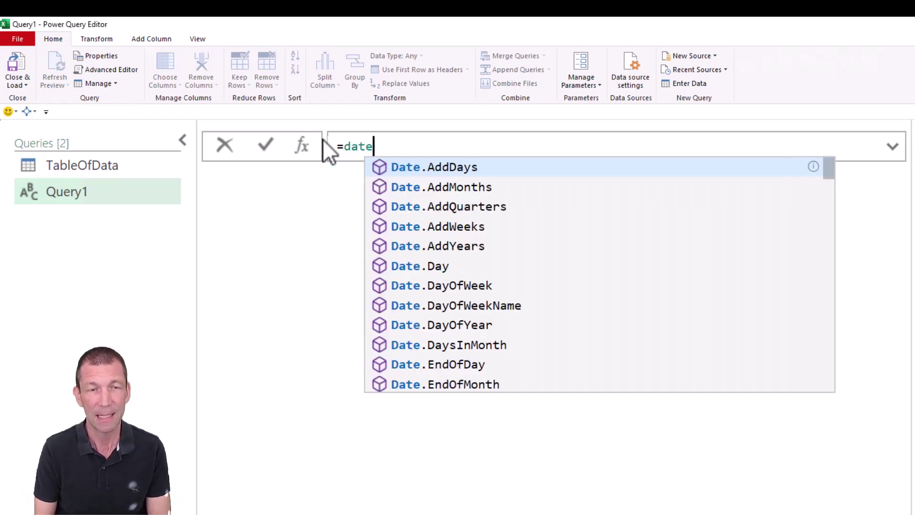
type("tim")
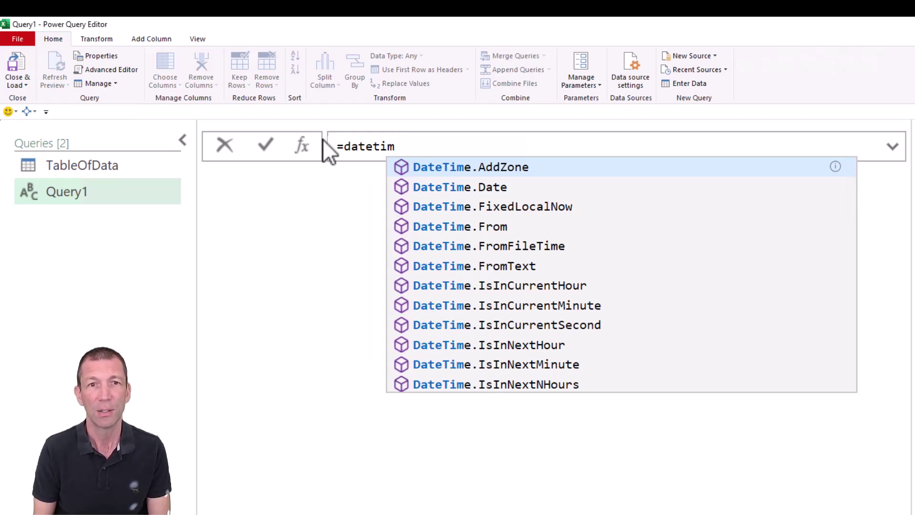
type(".l")
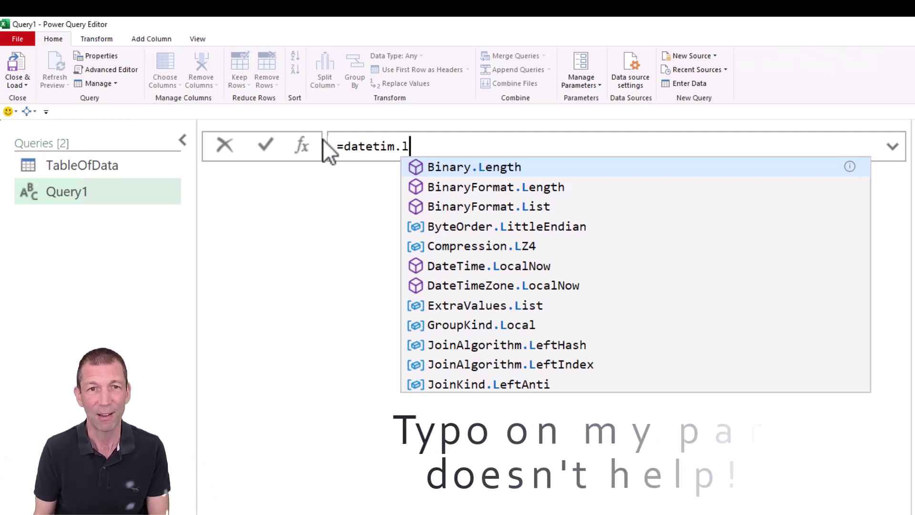
key("Down")
key("Down")
key("Down")
key("Down")
key("Down")
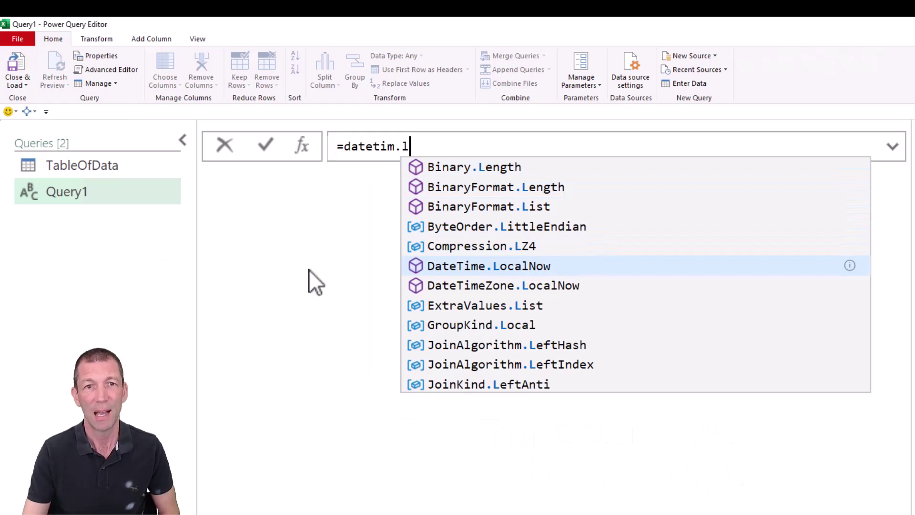
left_click(452, 265)
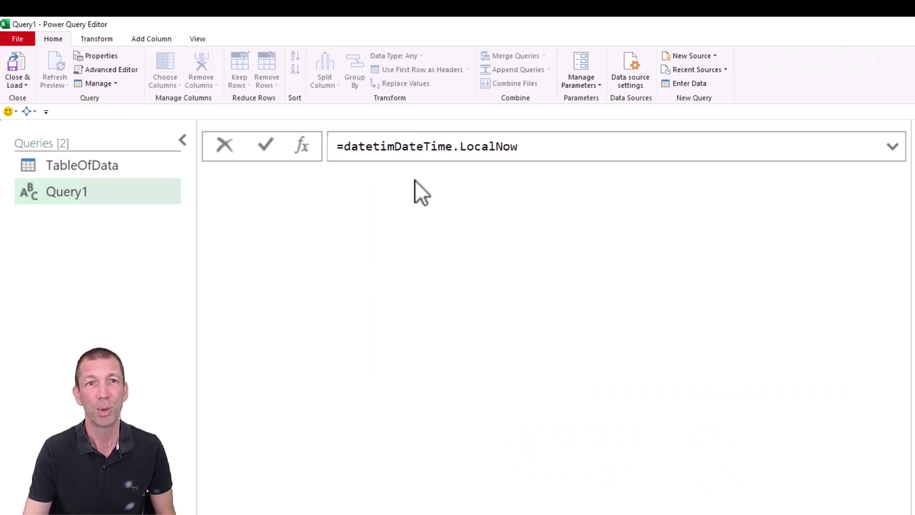
Step: Replace the mistyped 'datetimDateTime' text so the formula reads =DateTime.LocalNow
double_click(417, 148)
left_click(564, 153)
left_click(343, 146, "shift")
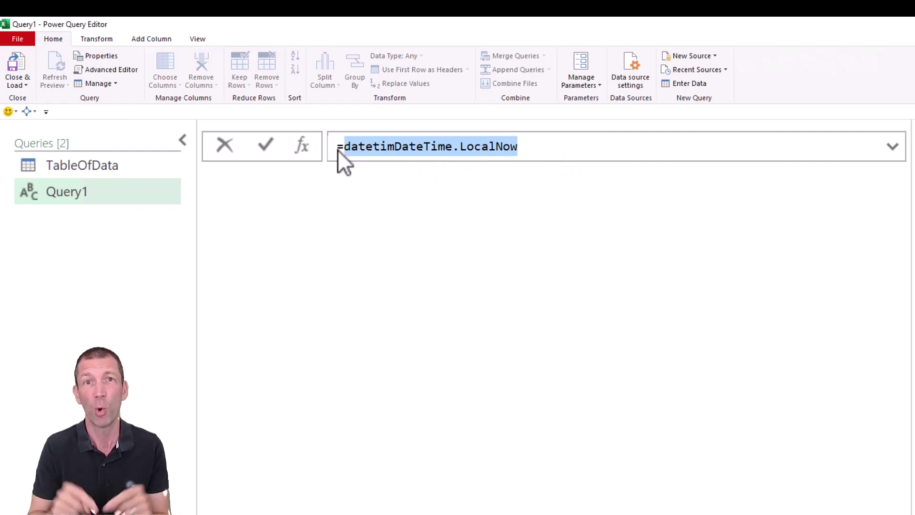
type("==")
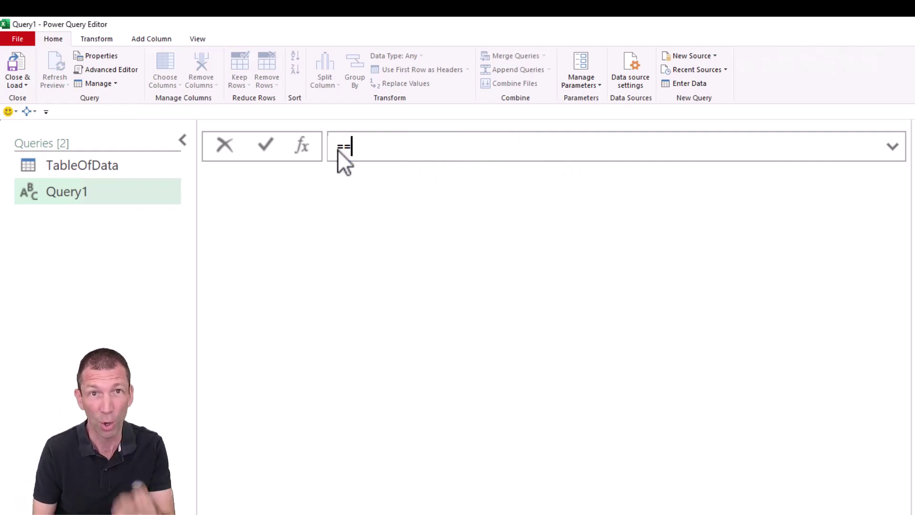
key("BackSpace")
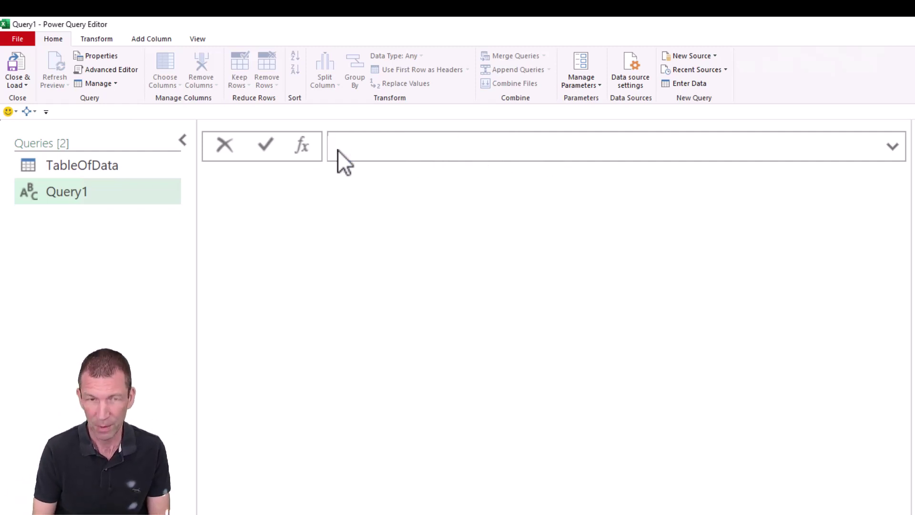
type("lo")
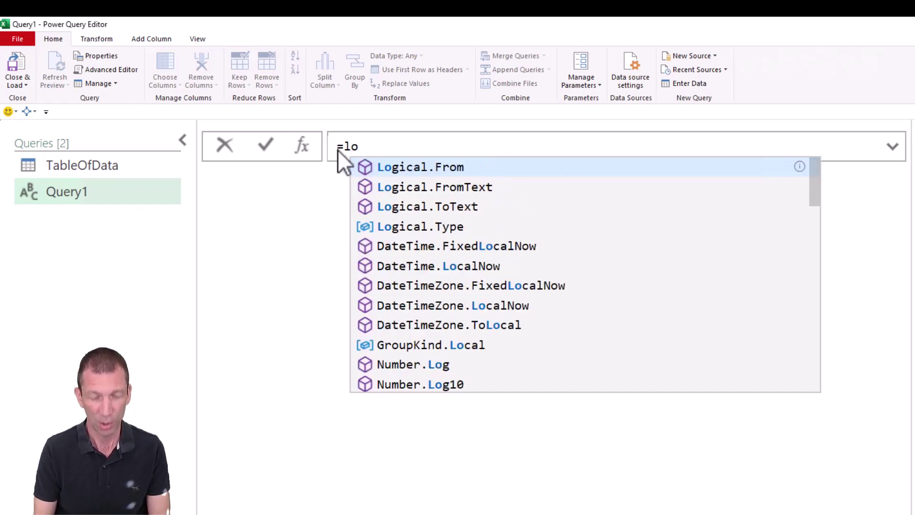
type("cal")
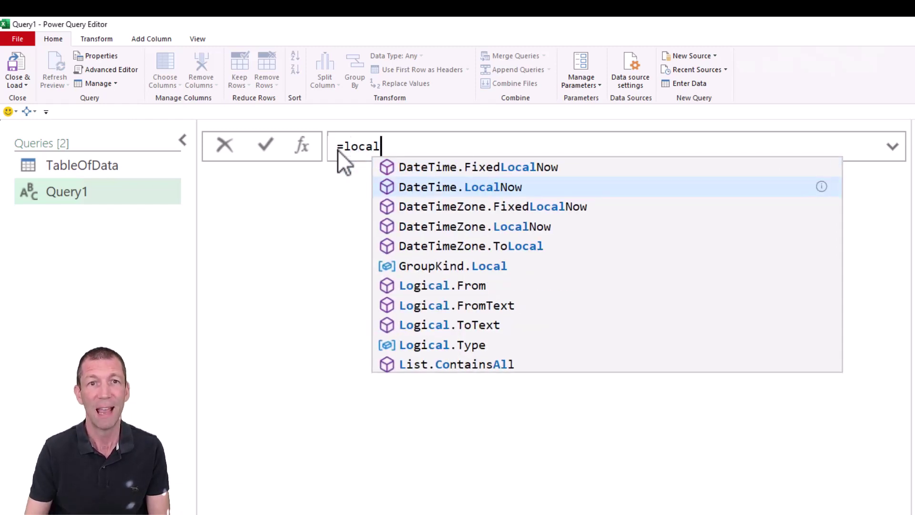
left_click(496, 191)
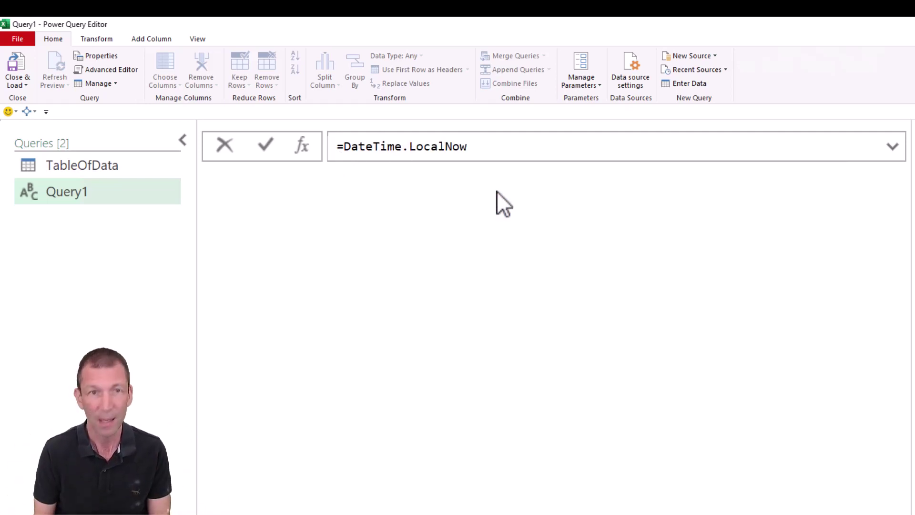
Step: Commit =DateTime.LocalNow() to return 2022-06-12T15:53:06.7220469, undoing a broken Date.From completion
type("(")
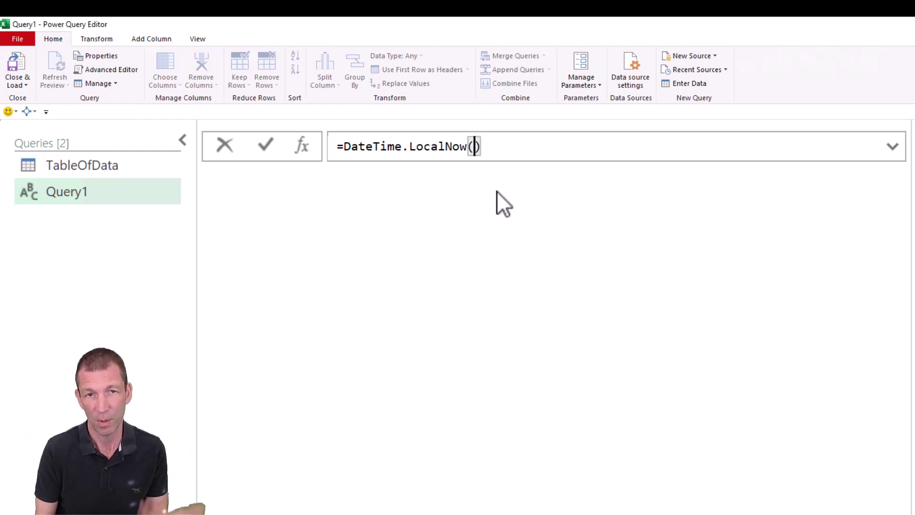
key("Return")
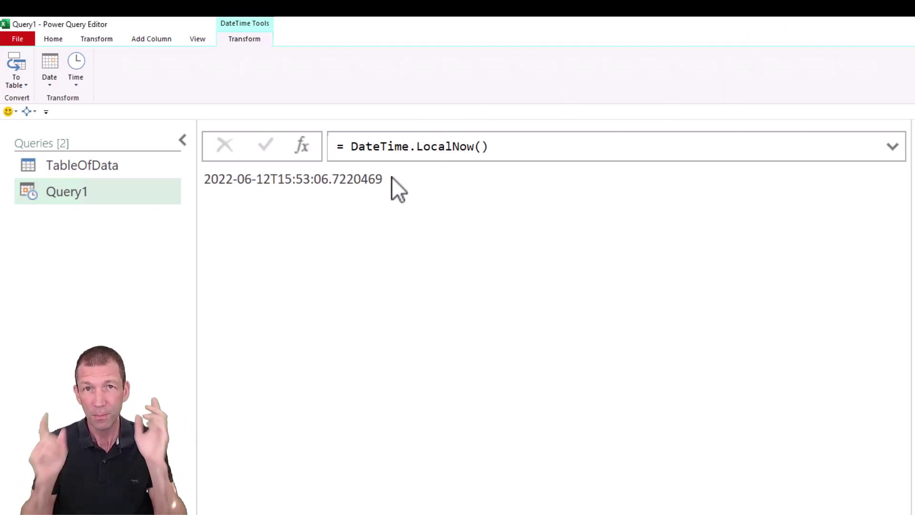
left_click(350, 149)
type("Date")
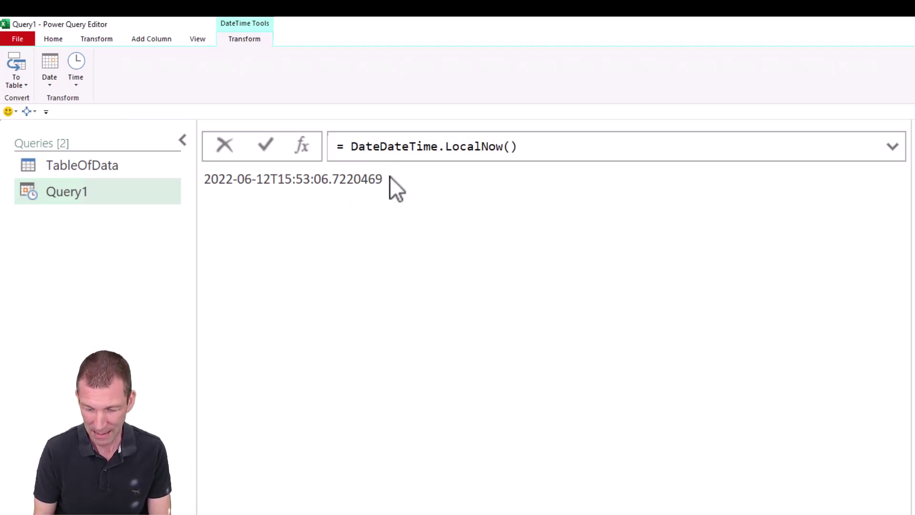
type(".fro")
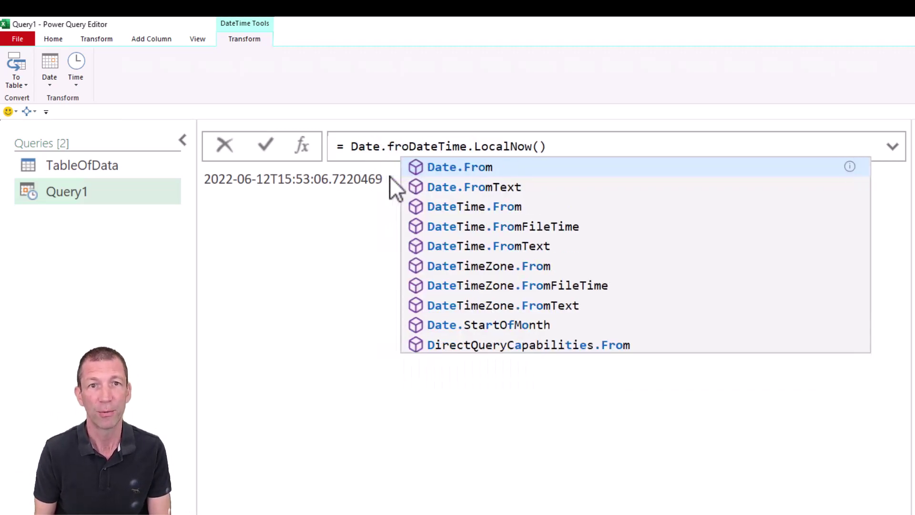
key("Tab")
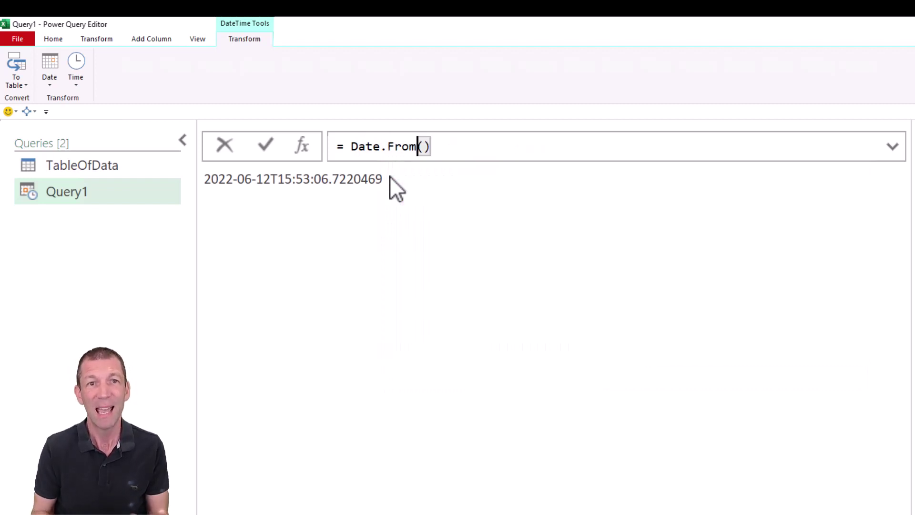
key("ctrl+z")
key("ctrl+z")
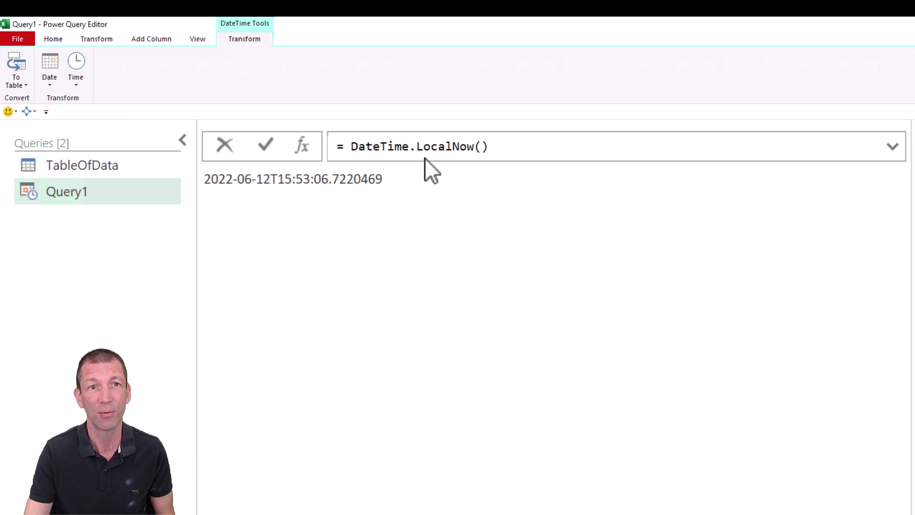
Step: Change the formula to =Date.From(DateTime.LocalNow()) so Query1 returns 6/12/2022
left_click_drag(352, 151, 625, 161)
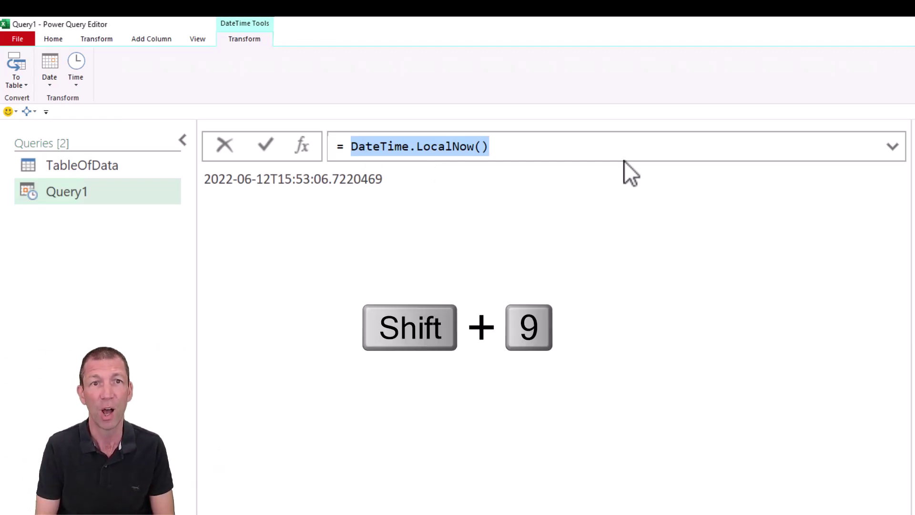
type("(")
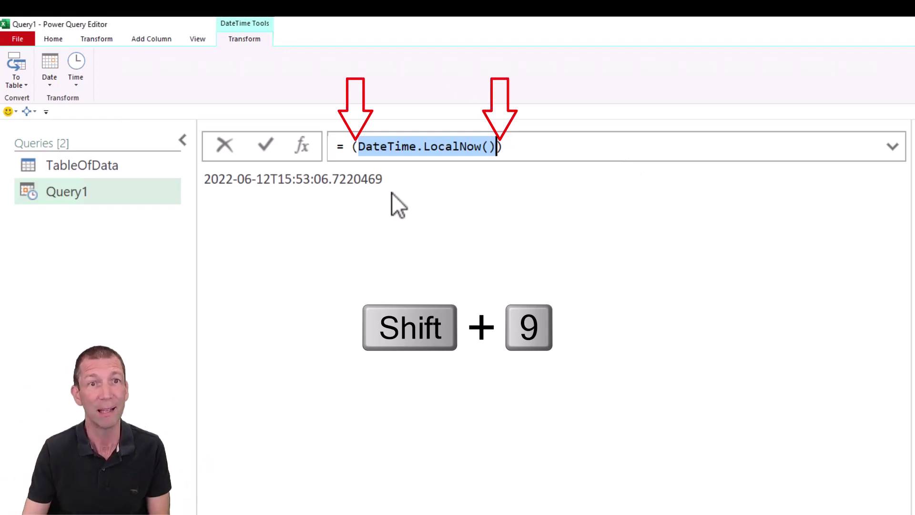
left_click(351, 146)
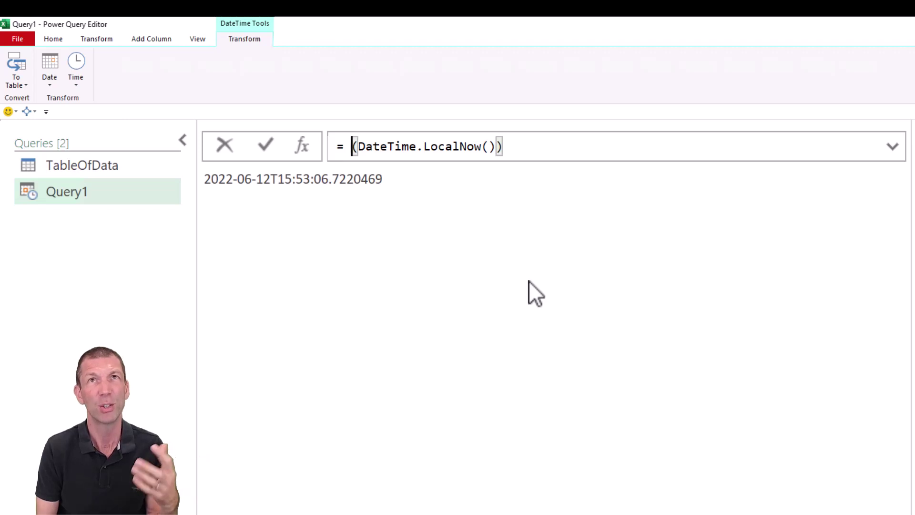
type("from")
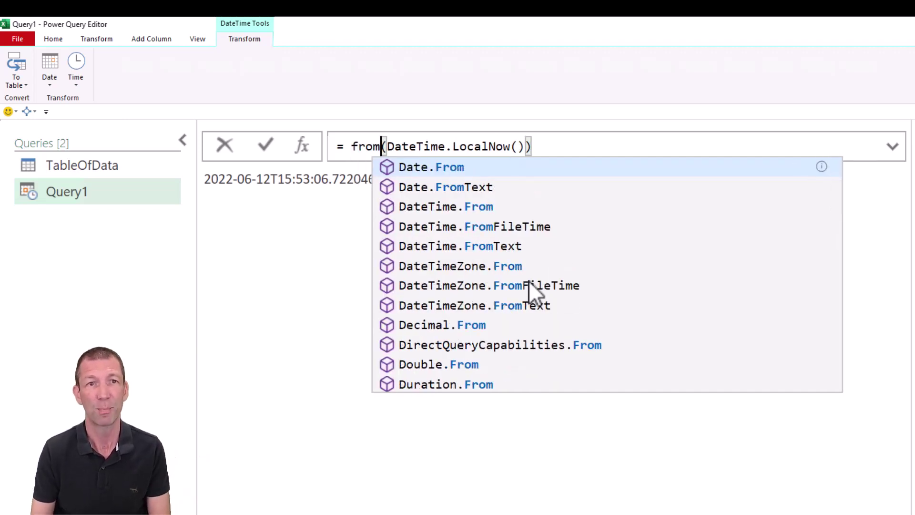
key("Tab")
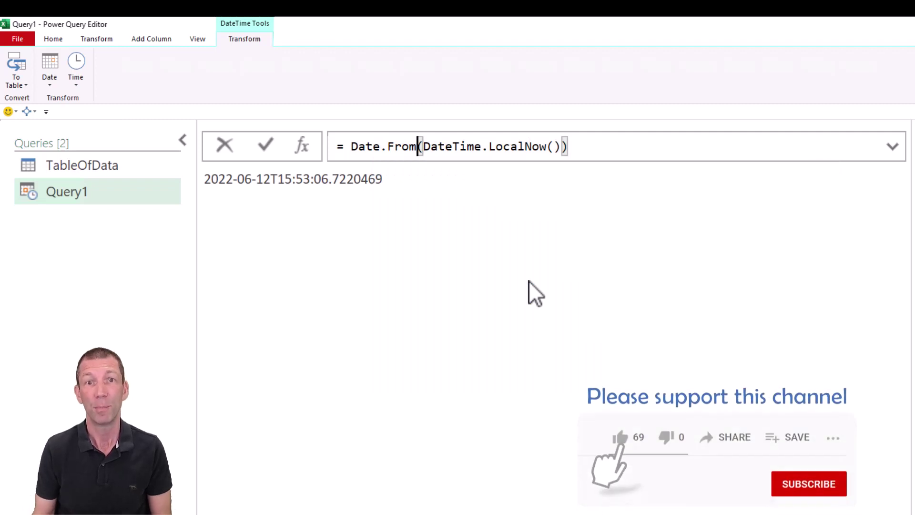
left_click(262, 150)
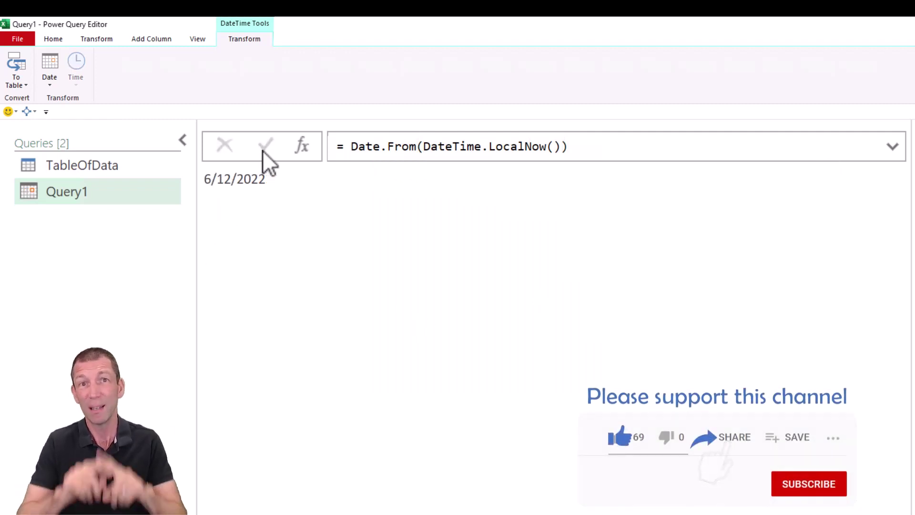